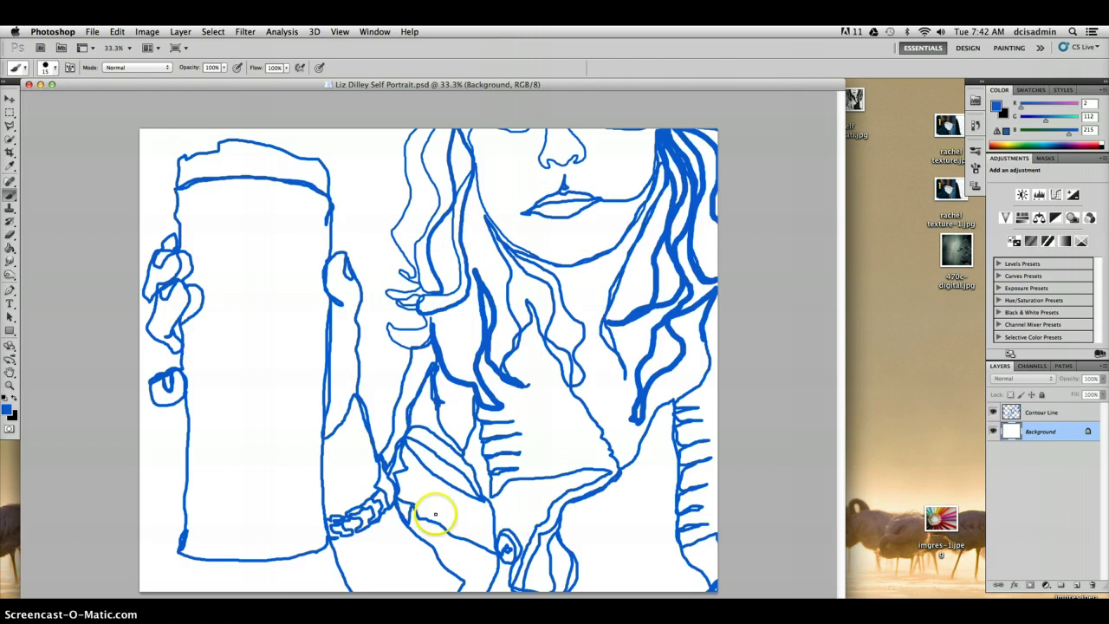
# - Start File > Place and browse to Documents > Media Arts > contour portrait
pyautogui.click(94, 34)
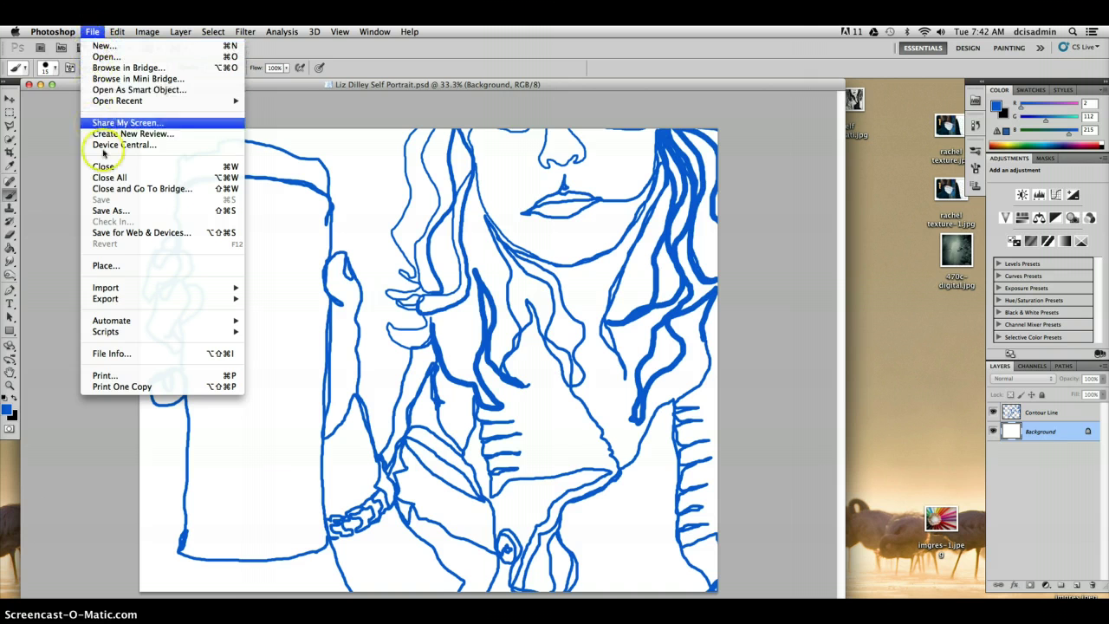
pyautogui.click(127, 266)
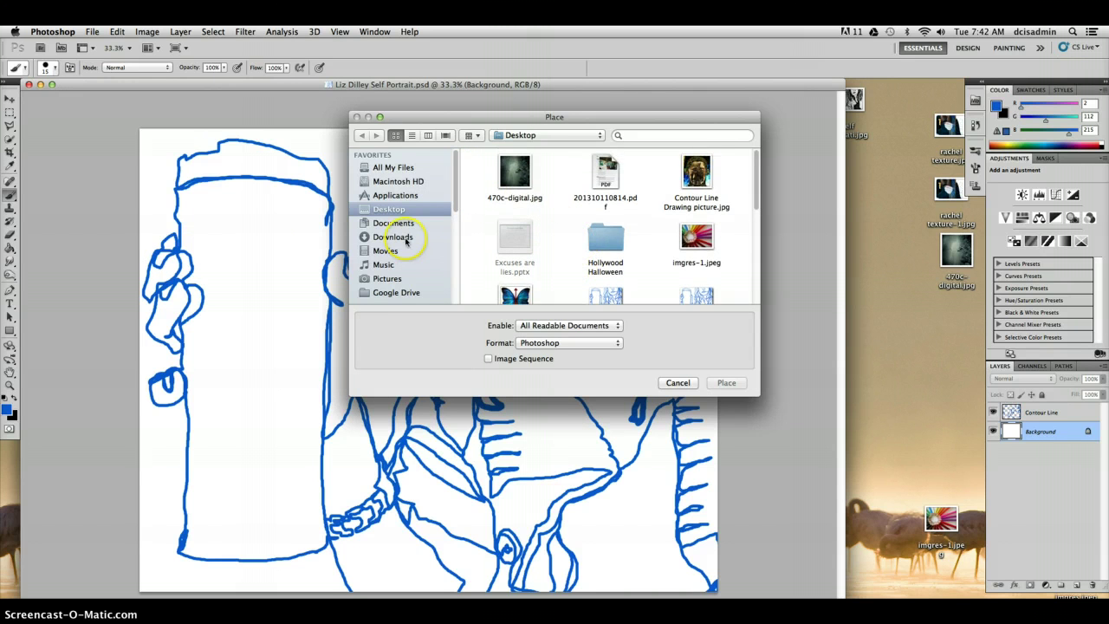
pyautogui.click(392, 224)
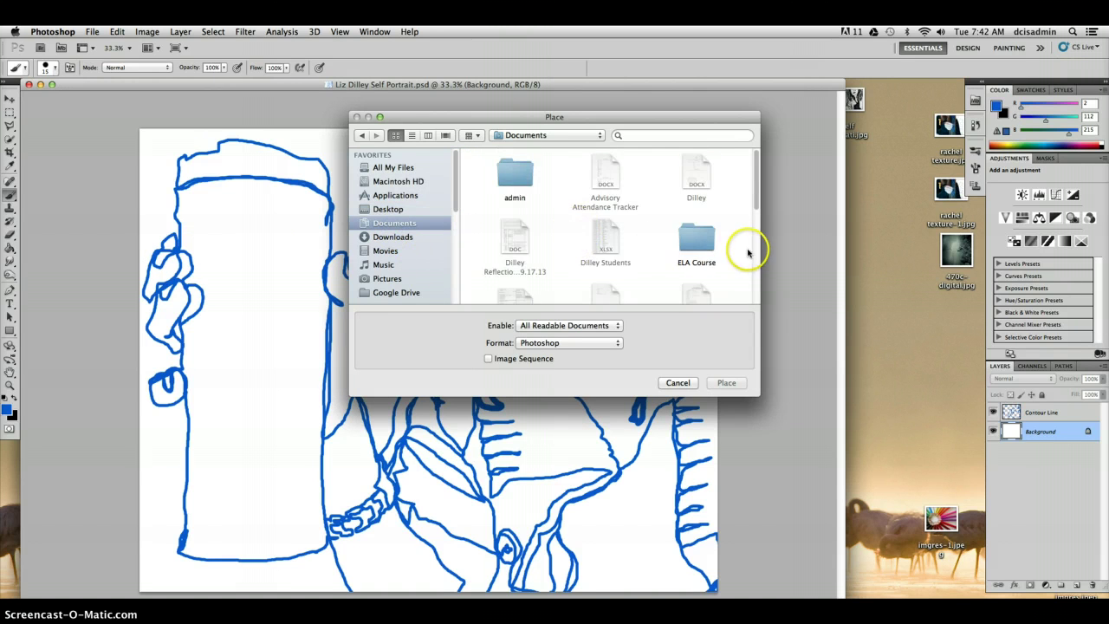
pyautogui.scroll(-2, 743, 251)
pyautogui.scroll(-3, 743, 250)
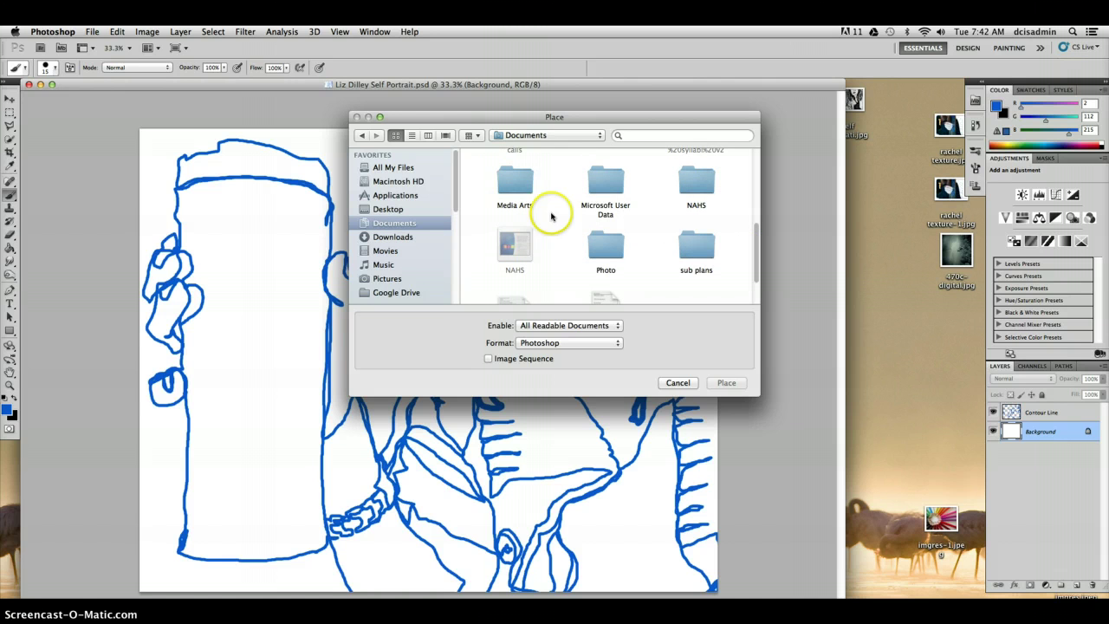
pyautogui.doubleClick(514, 184)
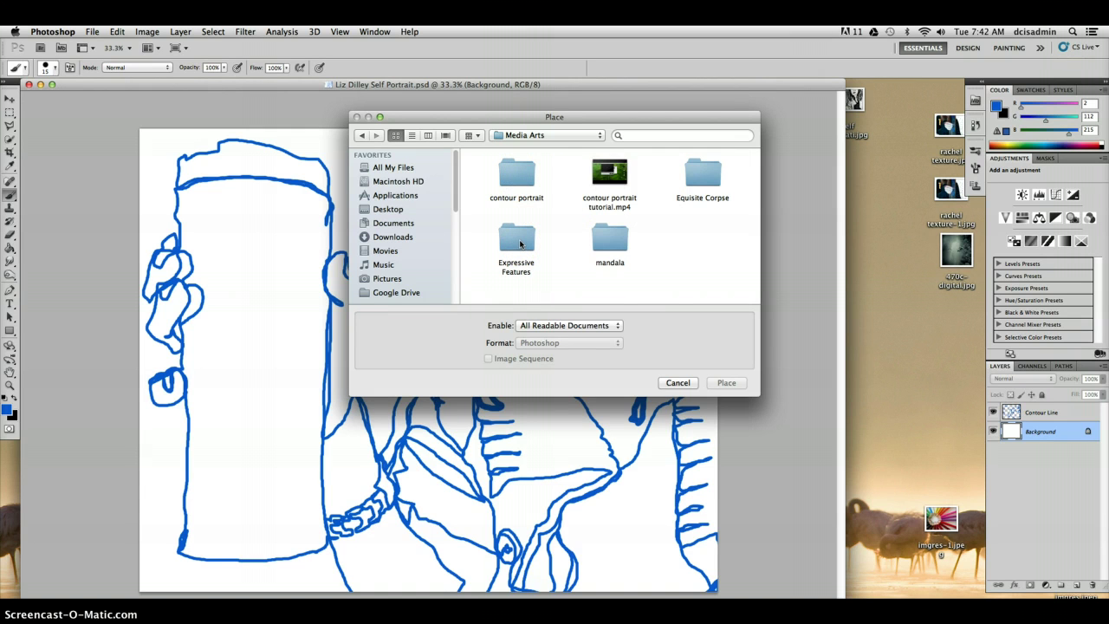
pyautogui.doubleClick(509, 177)
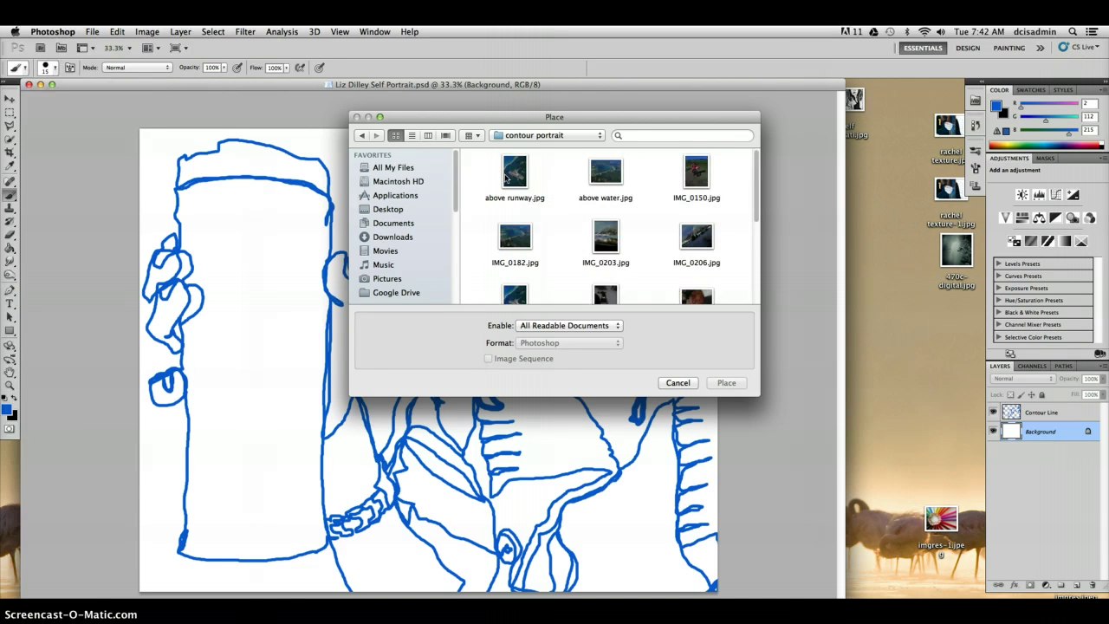
pyautogui.scroll(-2, 691, 233)
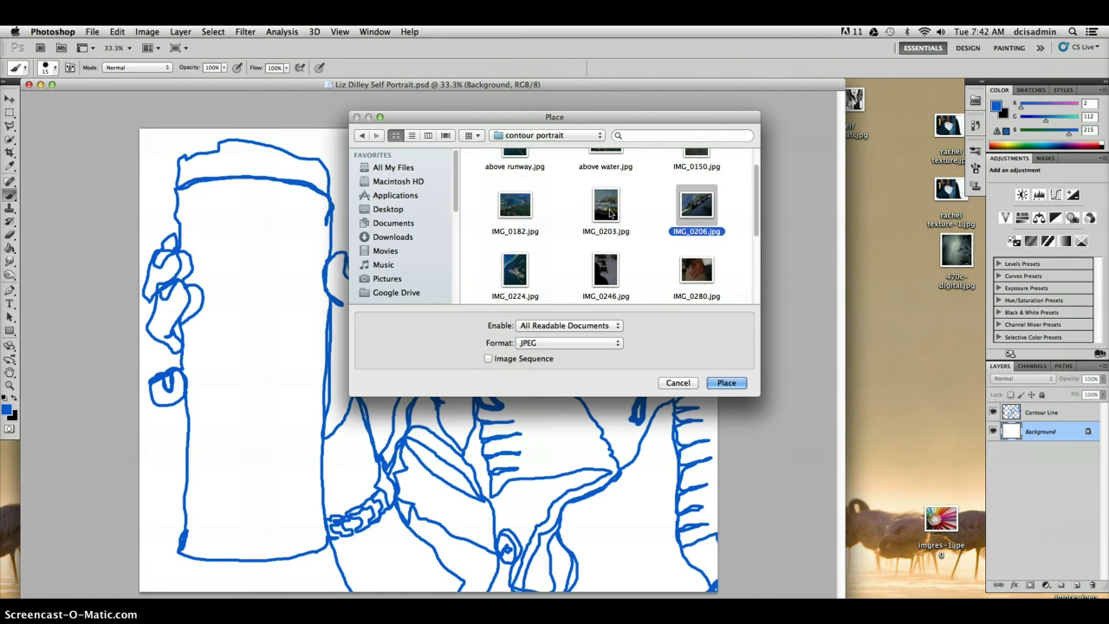
# - Place IMG_0206.jpg into the portrait and commit it at 45% scale
pyautogui.click(610, 212)
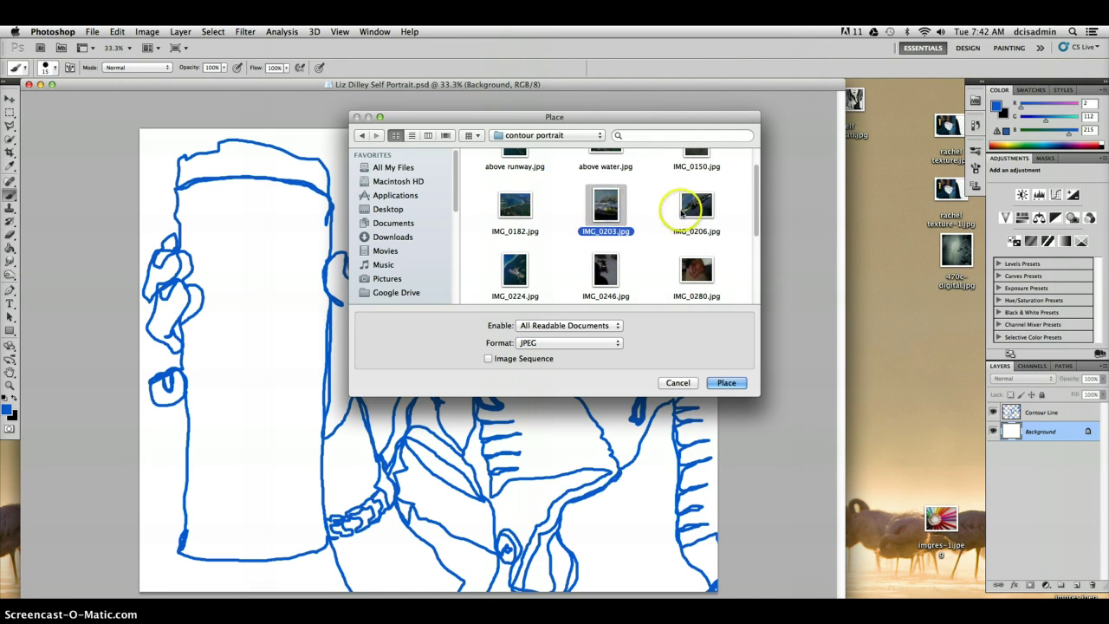
pyautogui.click(693, 208)
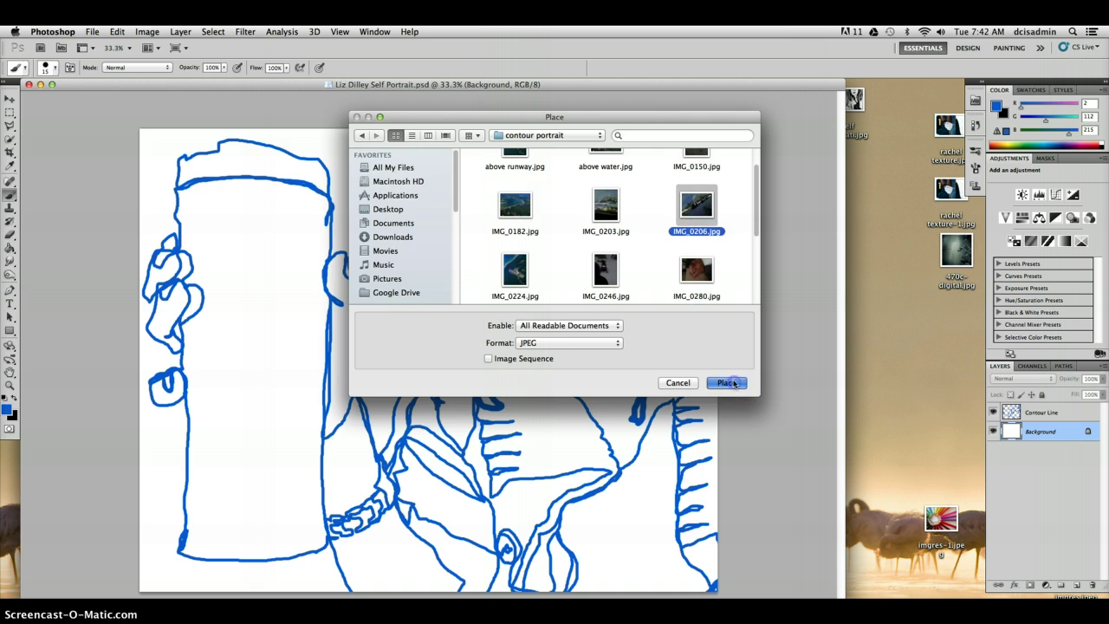
pyautogui.click(727, 383)
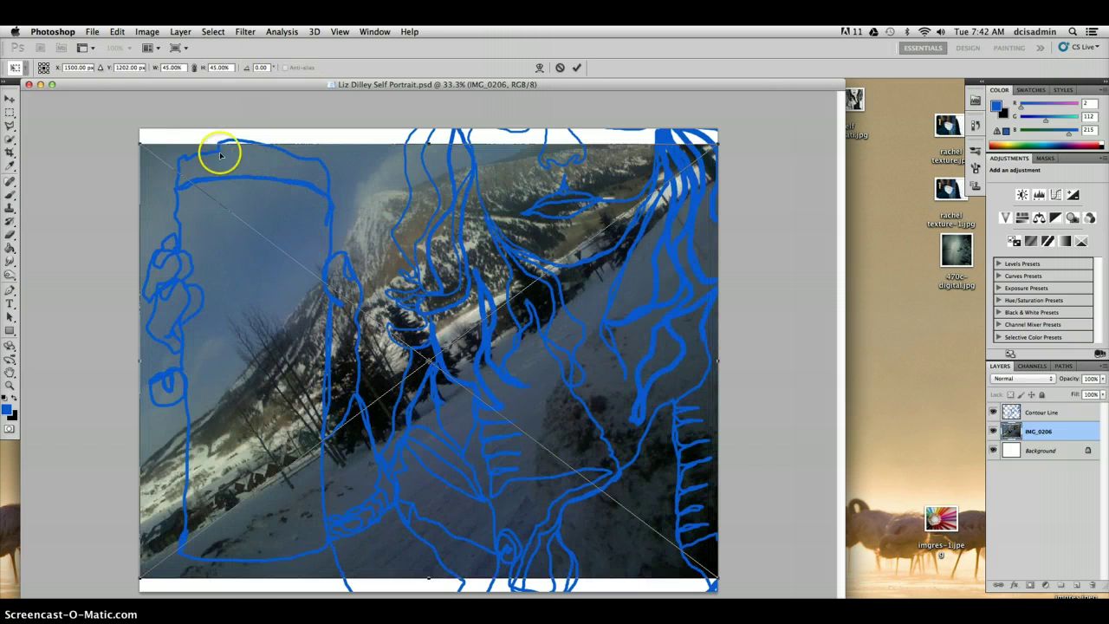
pyautogui.click(91, 32)
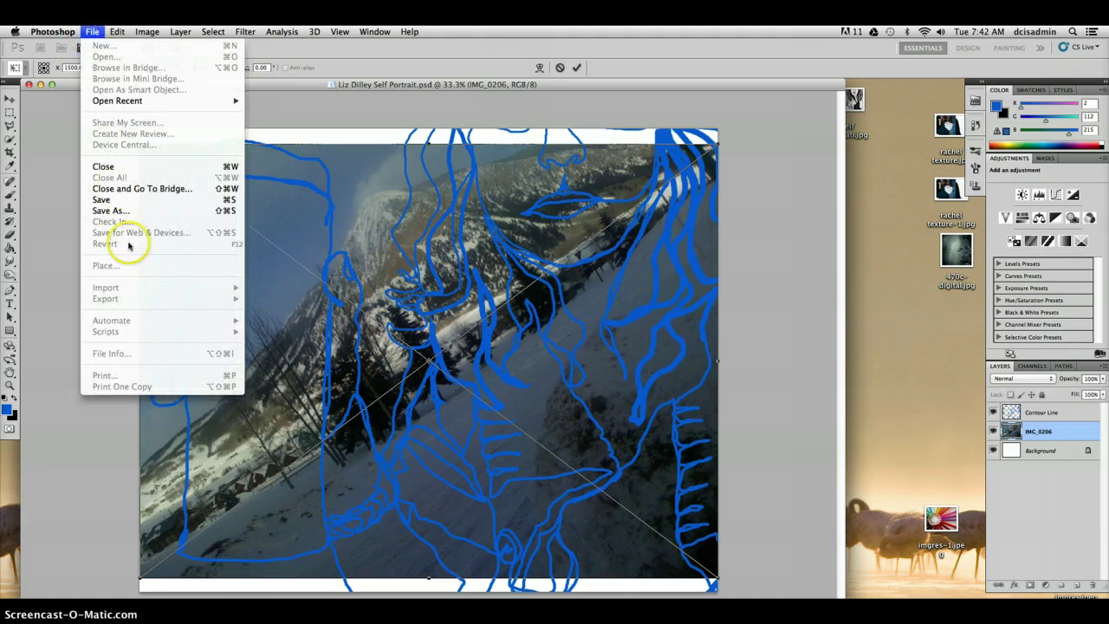
pyautogui.click(462, 235)
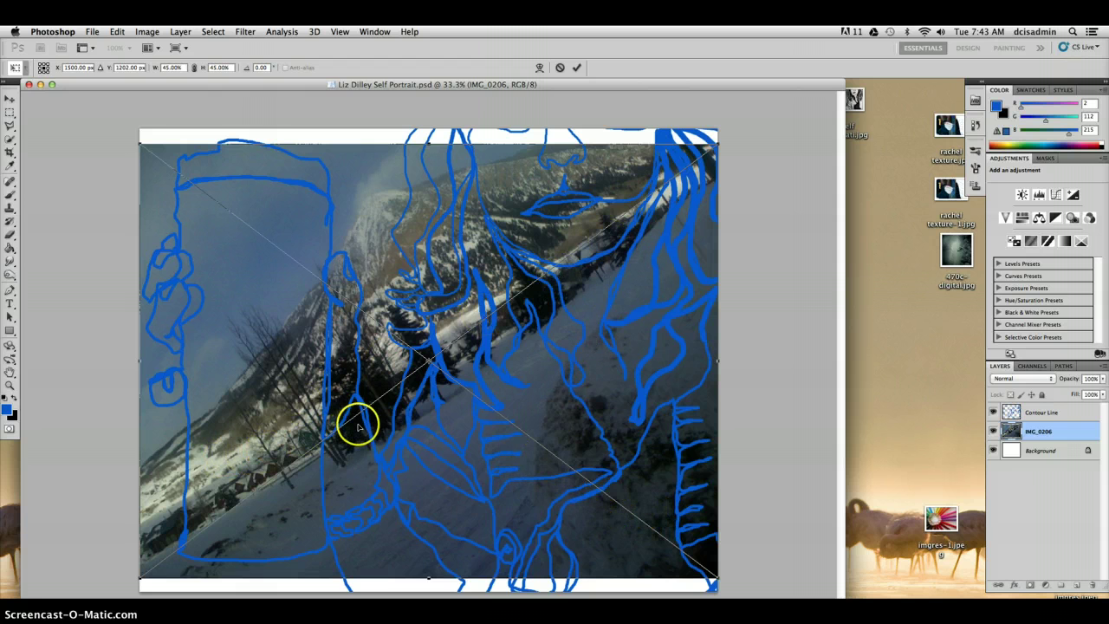
pyautogui.press('b')
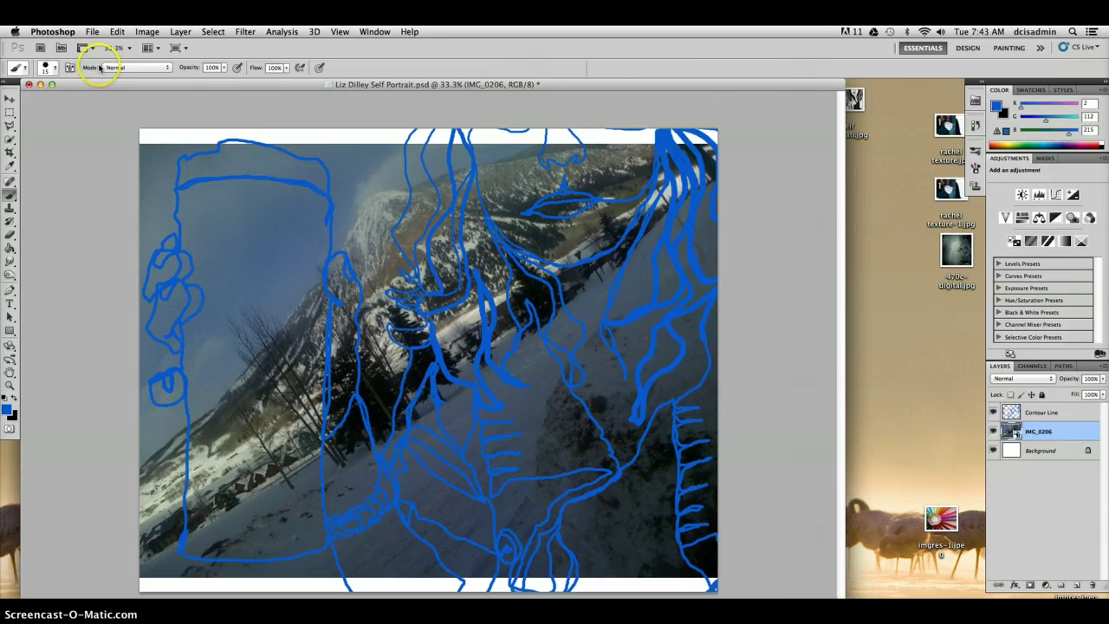
# - Place and commit IMG_0182.jpg, then toggle its layer visibility off and on to compare
pyautogui.click(91, 31)
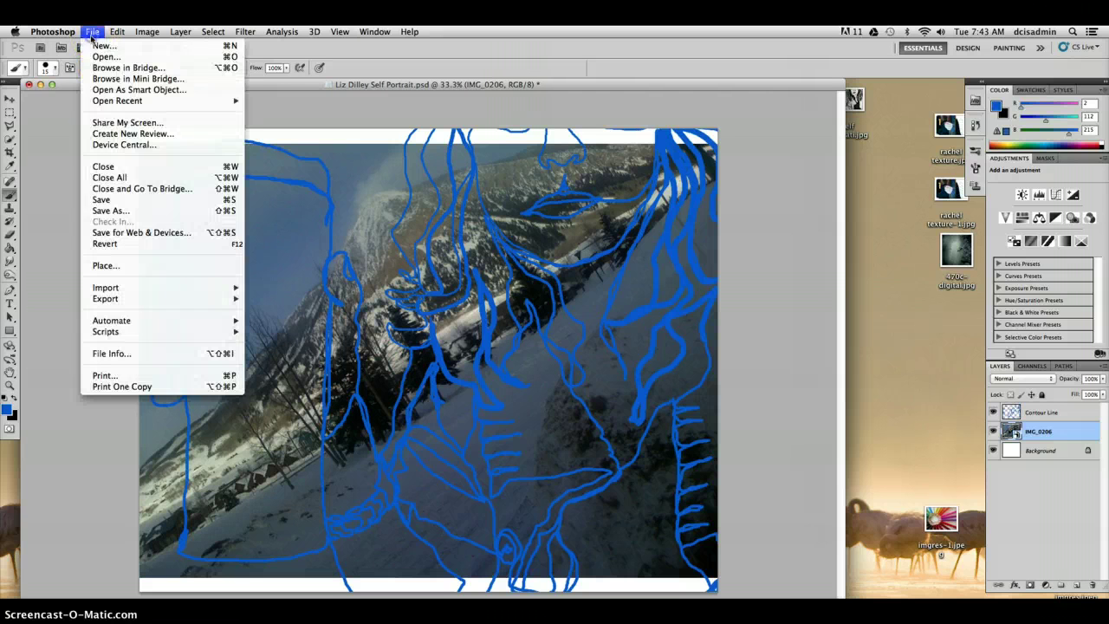
pyautogui.click(127, 266)
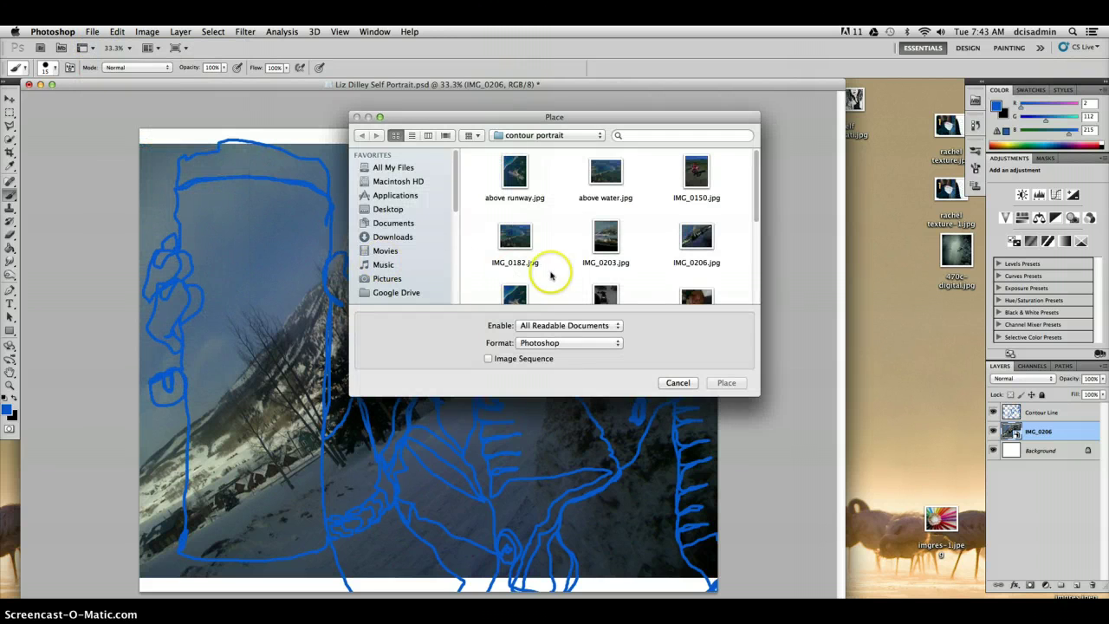
pyautogui.scroll(-2, 570, 251)
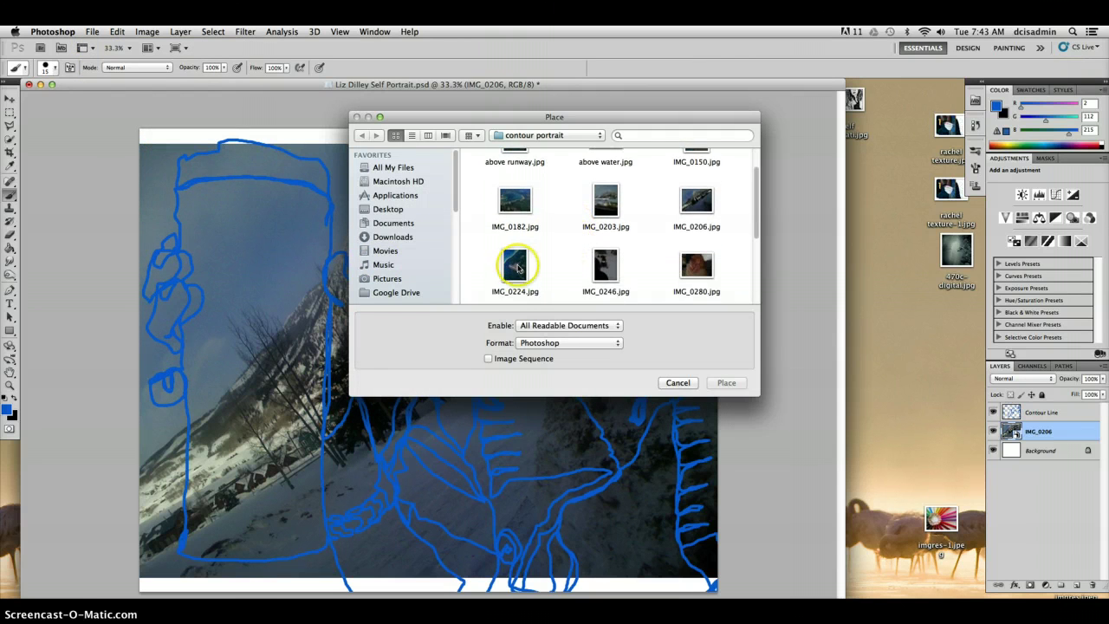
pyautogui.click(518, 268)
pyautogui.click(728, 383)
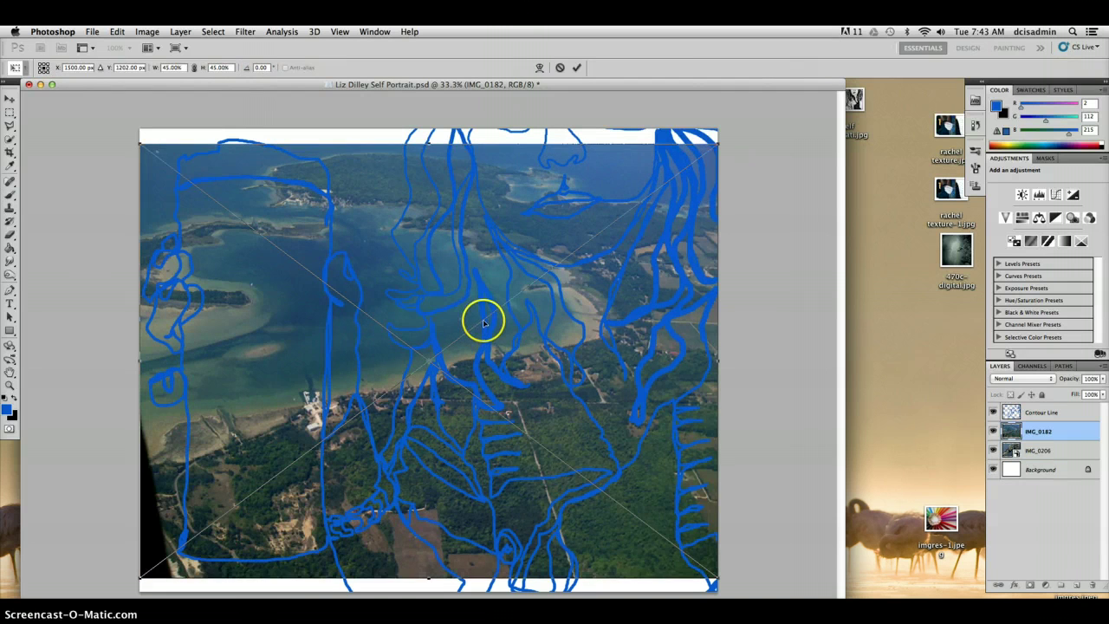
pyautogui.press('Return')
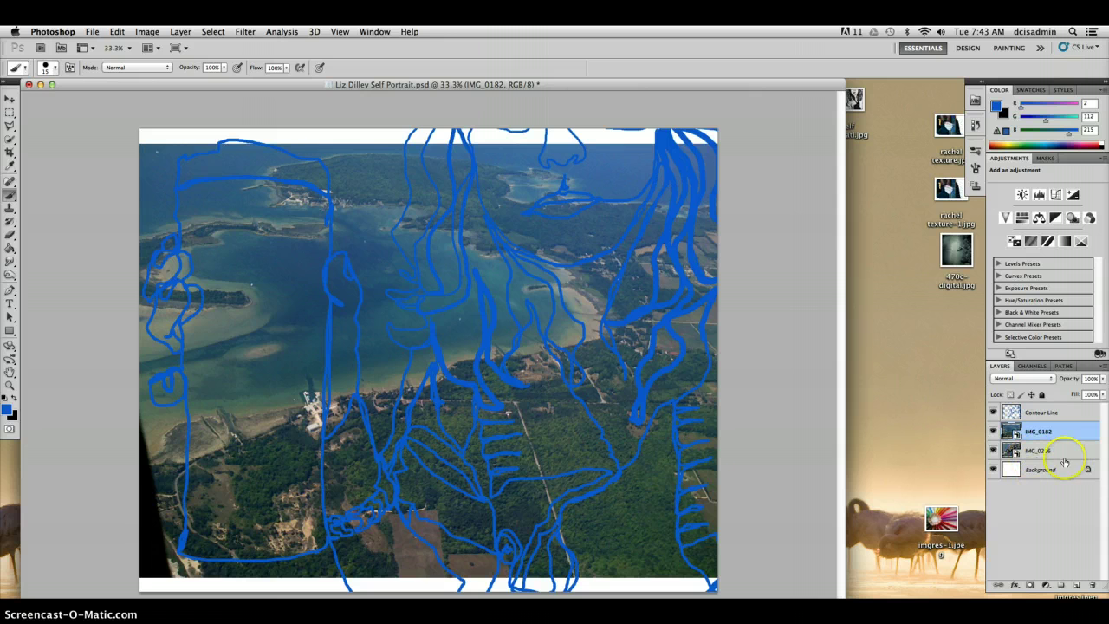
pyautogui.click(994, 431)
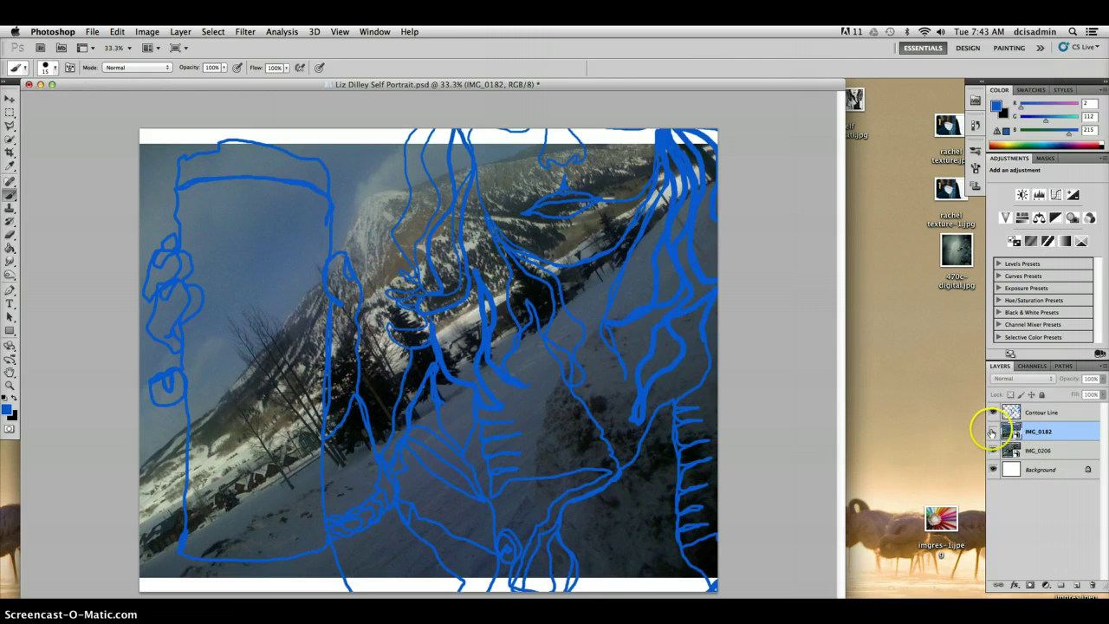
pyautogui.click(993, 432)
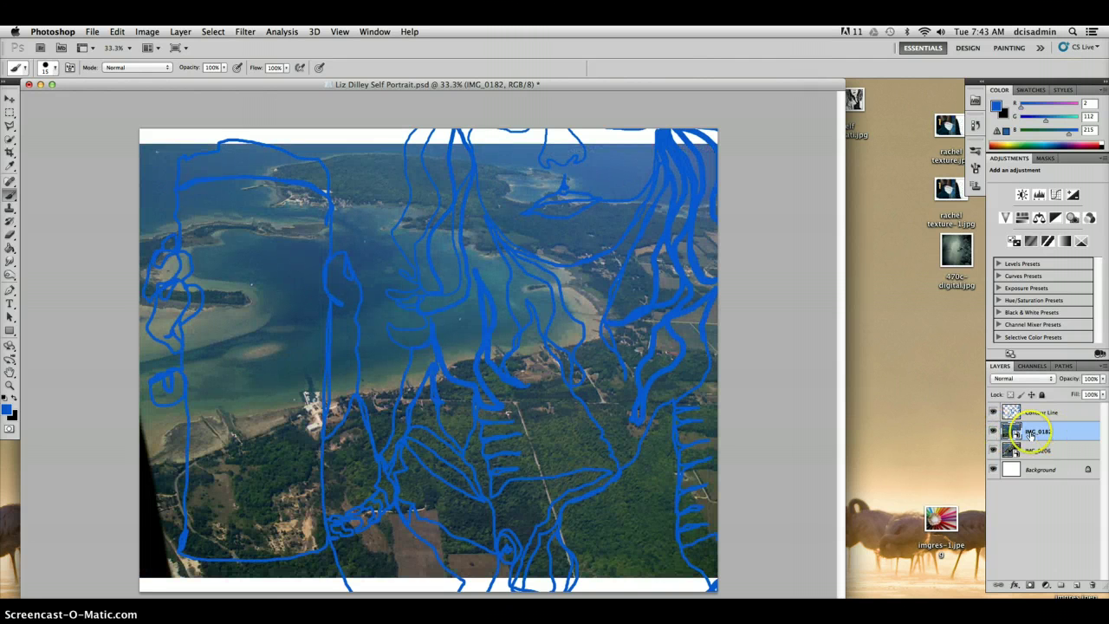
# - Magic Wand the enclosed area inside the mug outline on the Contour Line layer
pyautogui.click(1023, 412)
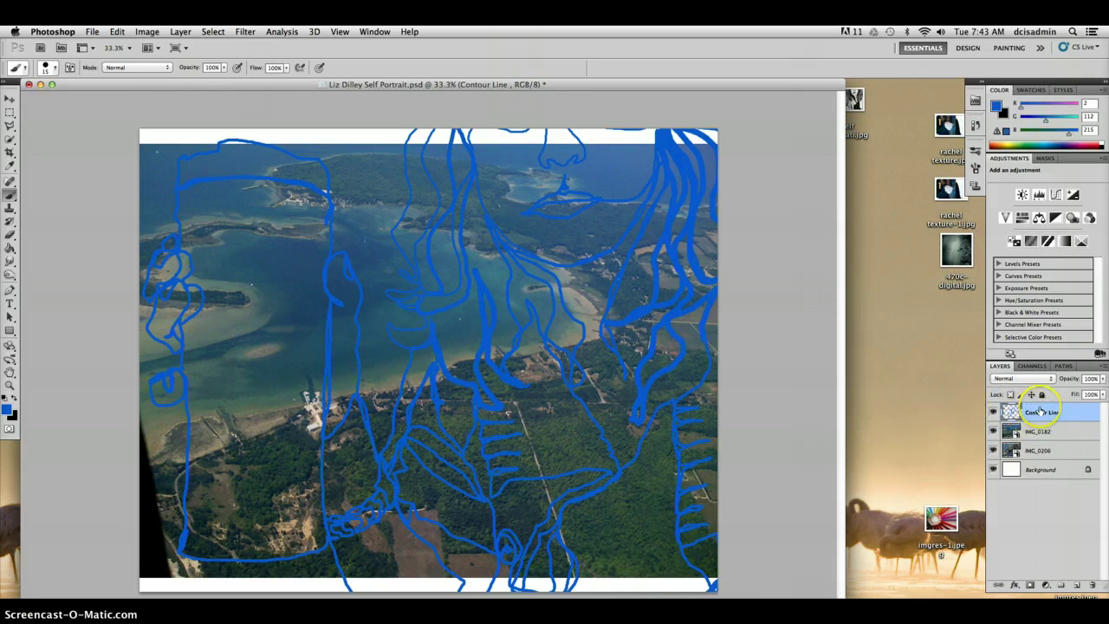
pyautogui.click(9, 141)
pyautogui.moveTo(10, 140); pyautogui.dragTo(50, 147)
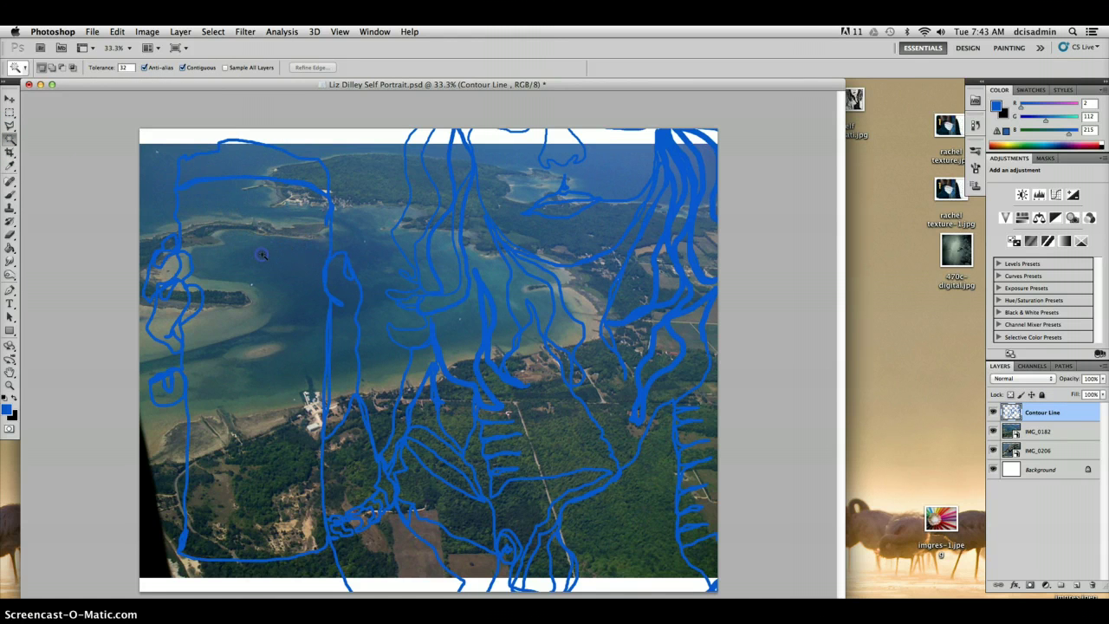
pyautogui.click(262, 255)
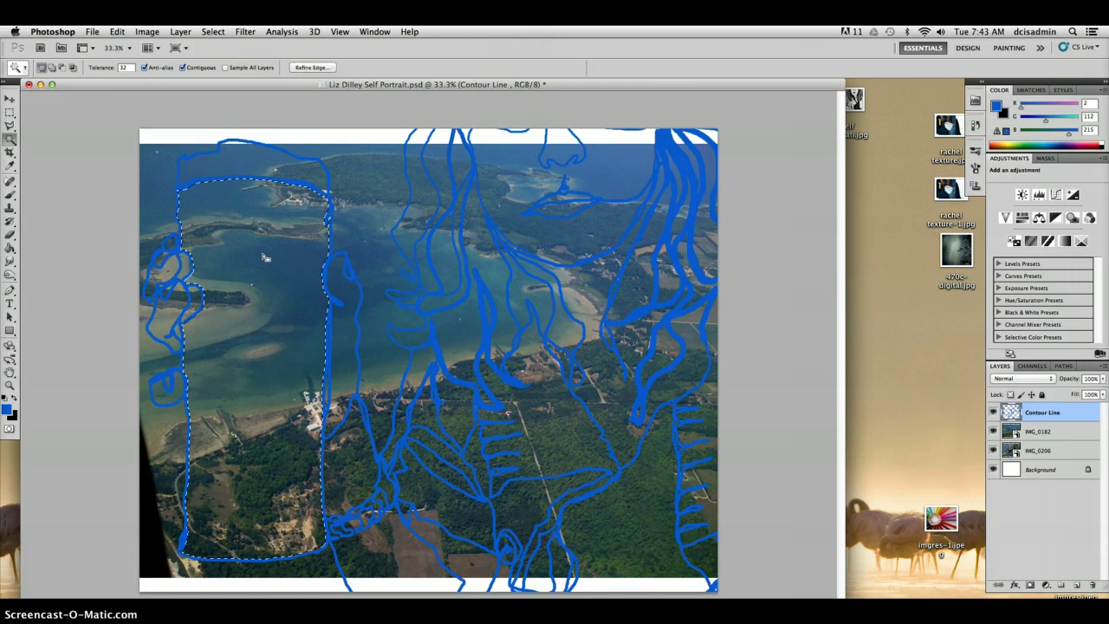
# - Copy that area of IMG_0182 to Layer 1 and hide both IMG_0182 and IMG_0206
pyautogui.click(1036, 432)
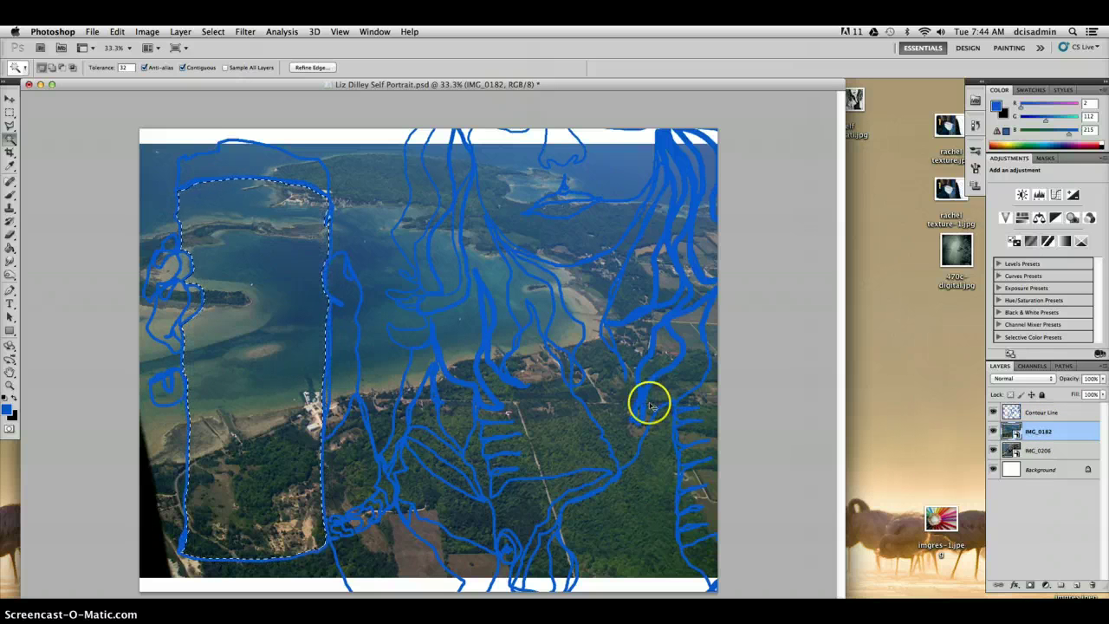
pyautogui.press('super+j')
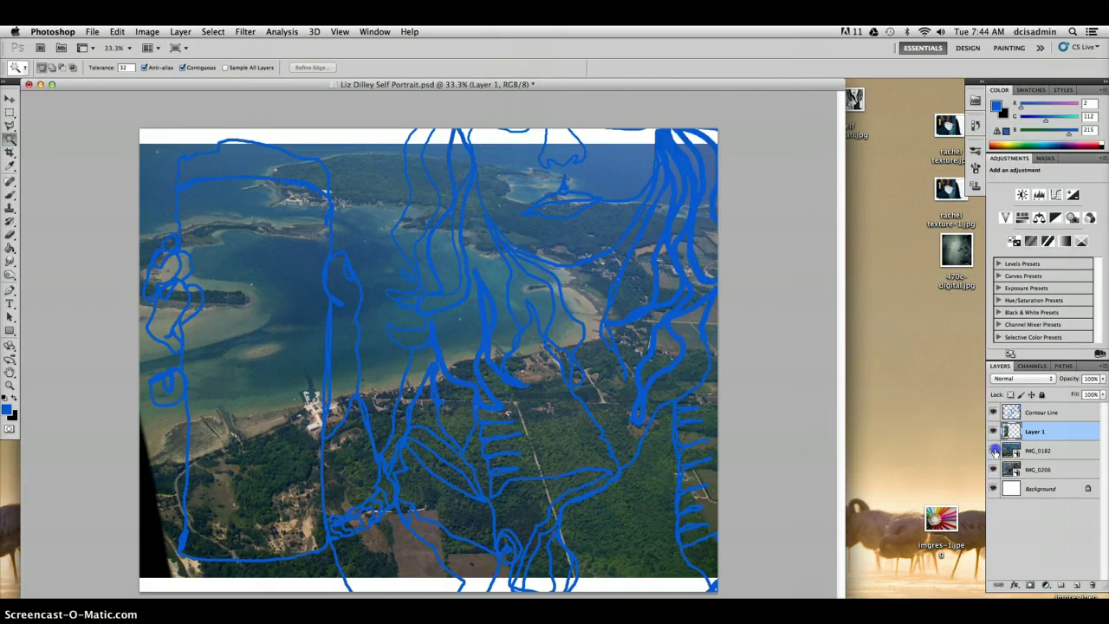
pyautogui.click(993, 451)
pyautogui.click(993, 469)
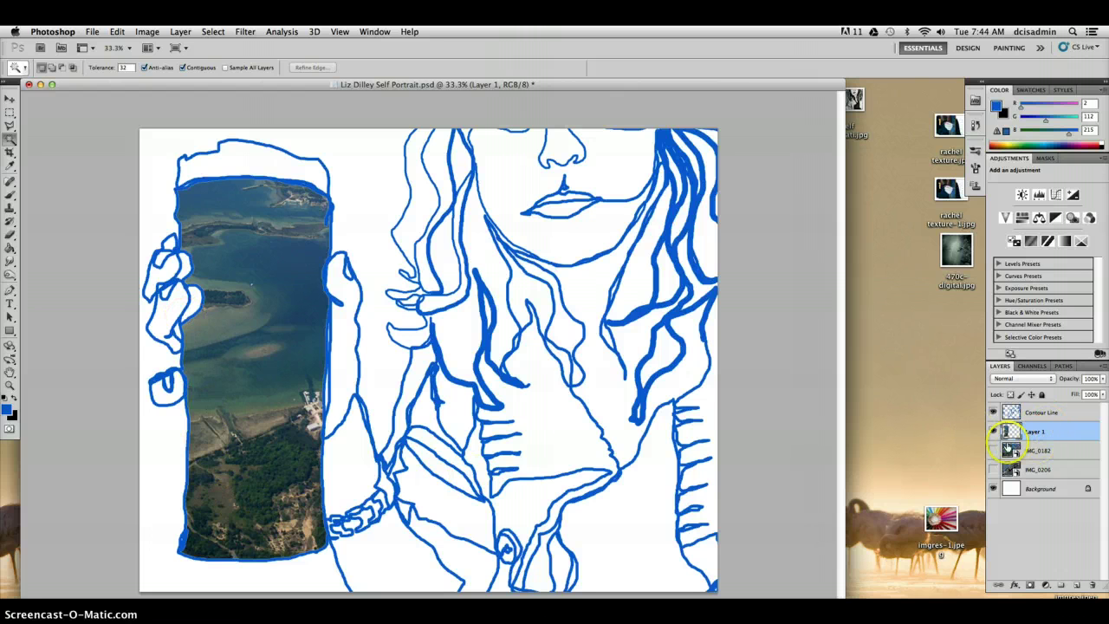
# - Select the lower-right white area on Contour Line, show IMG_0206 and nudge it down
pyautogui.click(1046, 413)
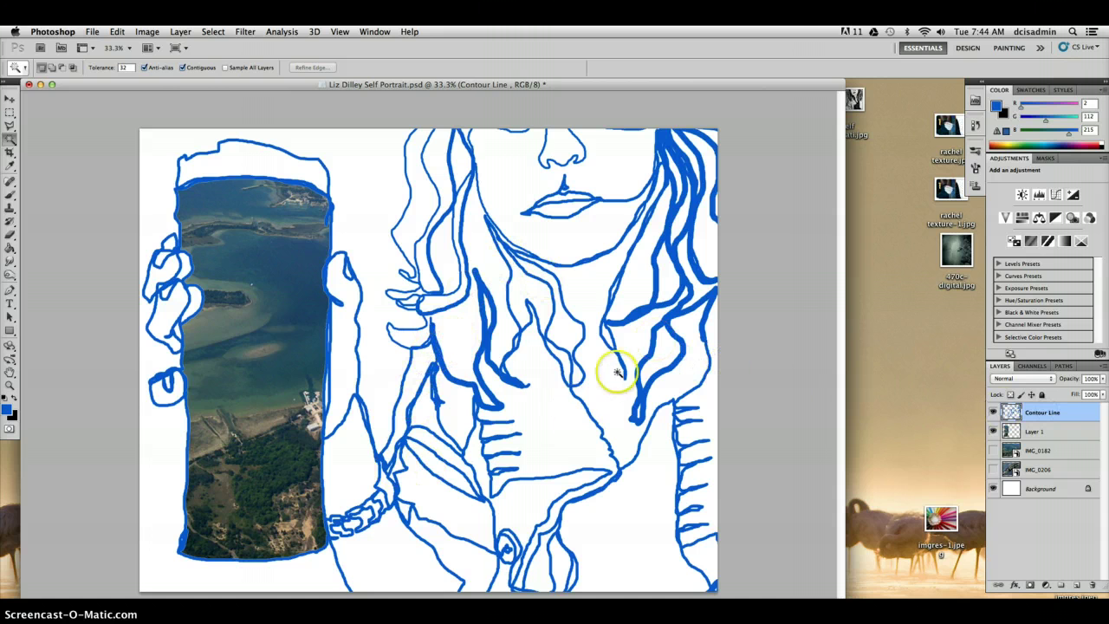
pyautogui.click(639, 509)
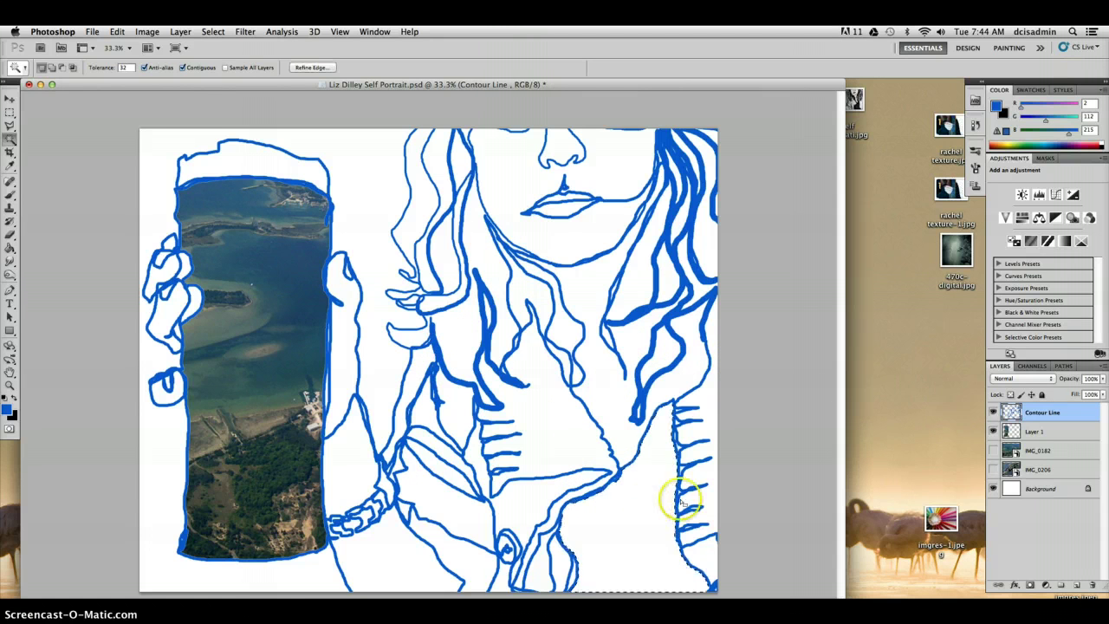
pyautogui.click(994, 469)
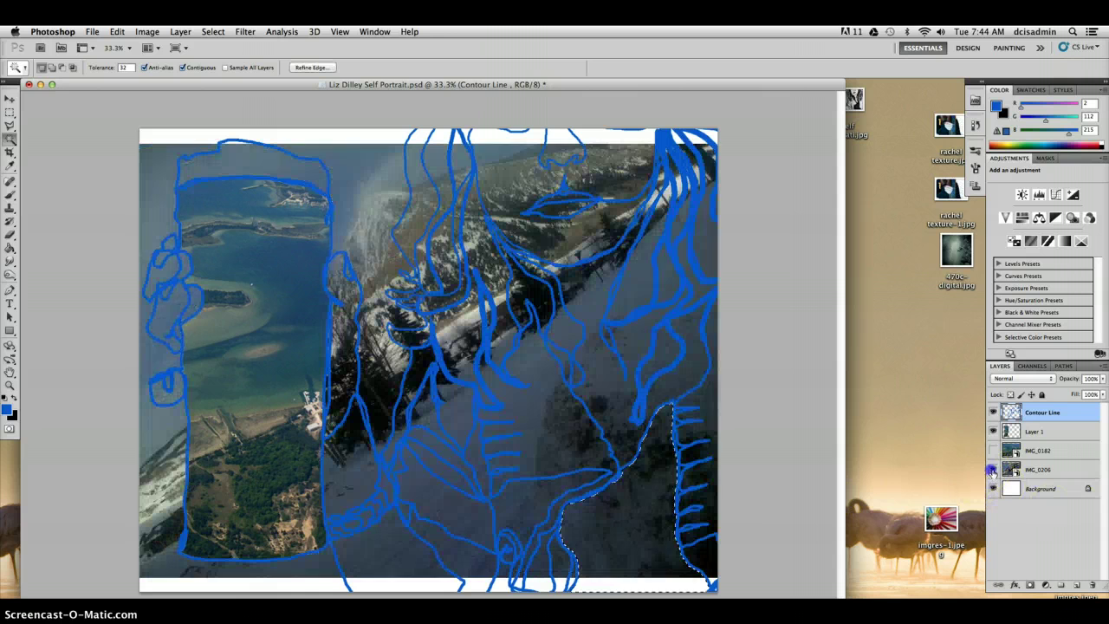
pyautogui.click(1036, 471)
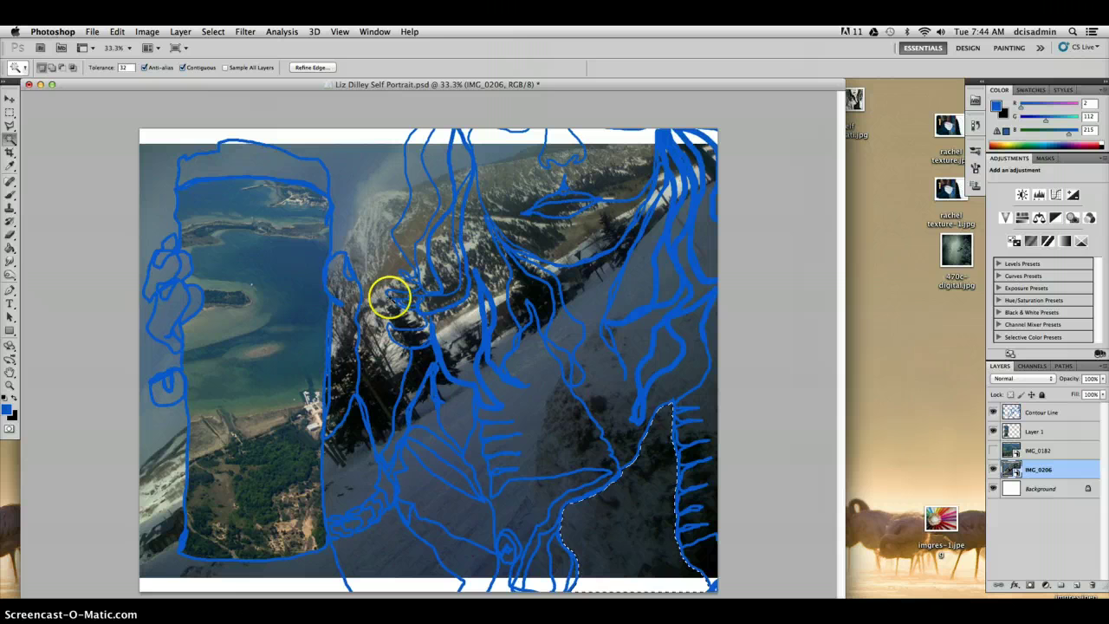
pyautogui.click(9, 99)
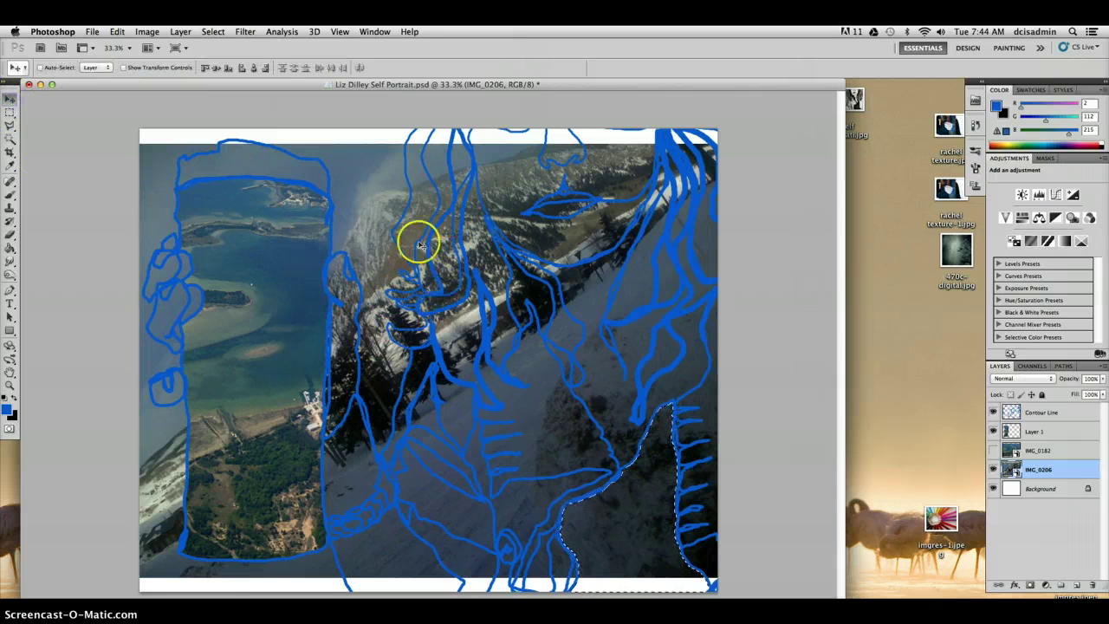
pyautogui.moveTo(372, 231); pyautogui.dragTo(378, 251)
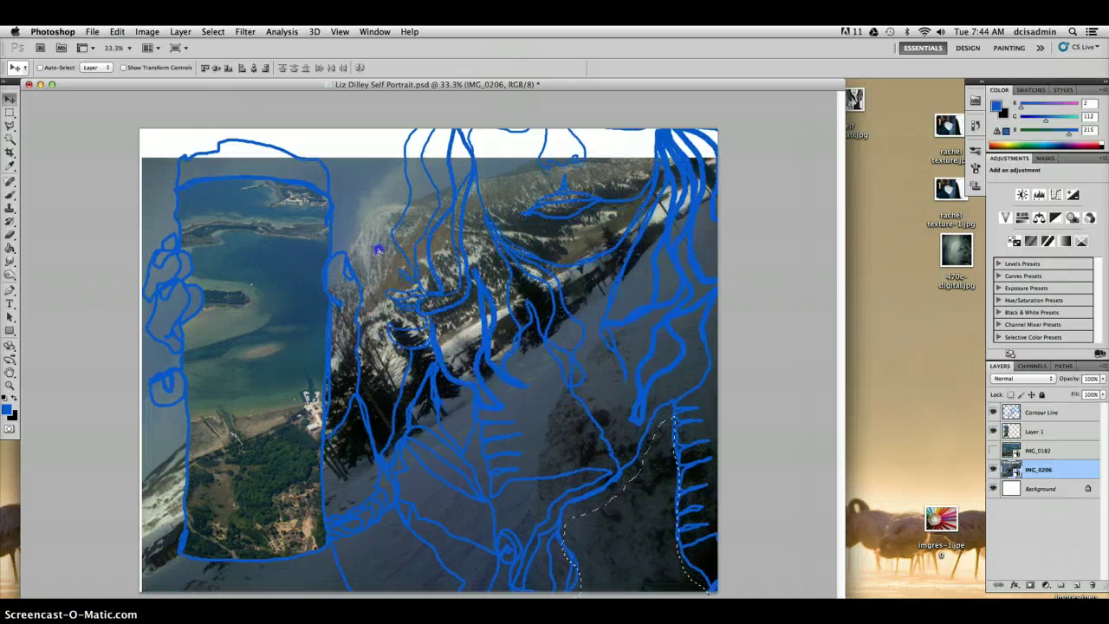
# - Clear the selection and drag the mountain photo into the canvas's lower-right corner
pyautogui.click(1038, 414)
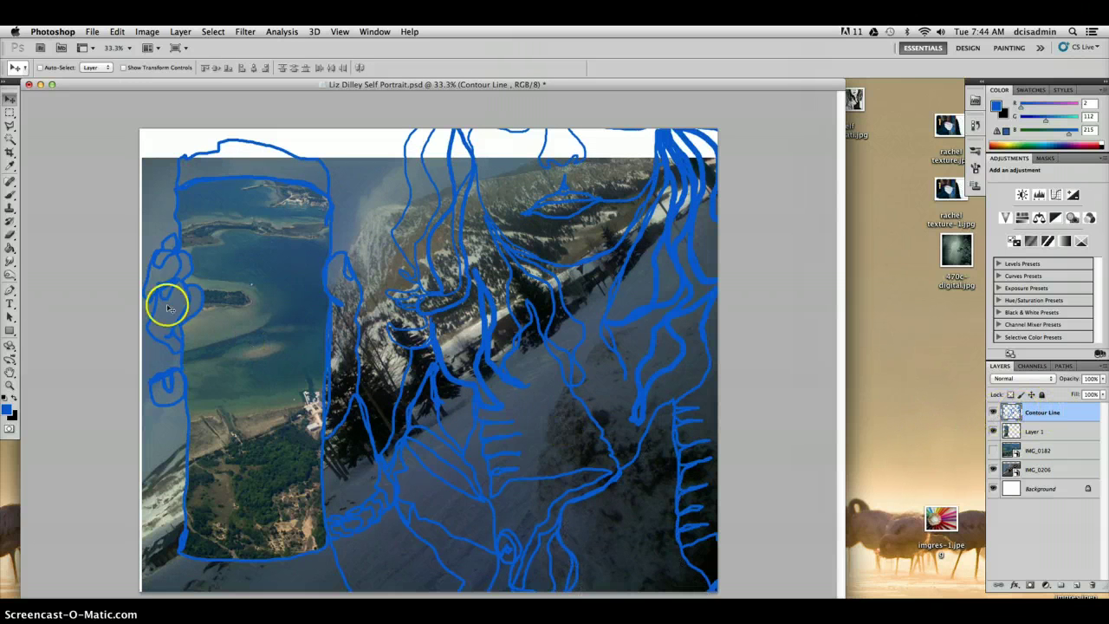
pyautogui.click(10, 141)
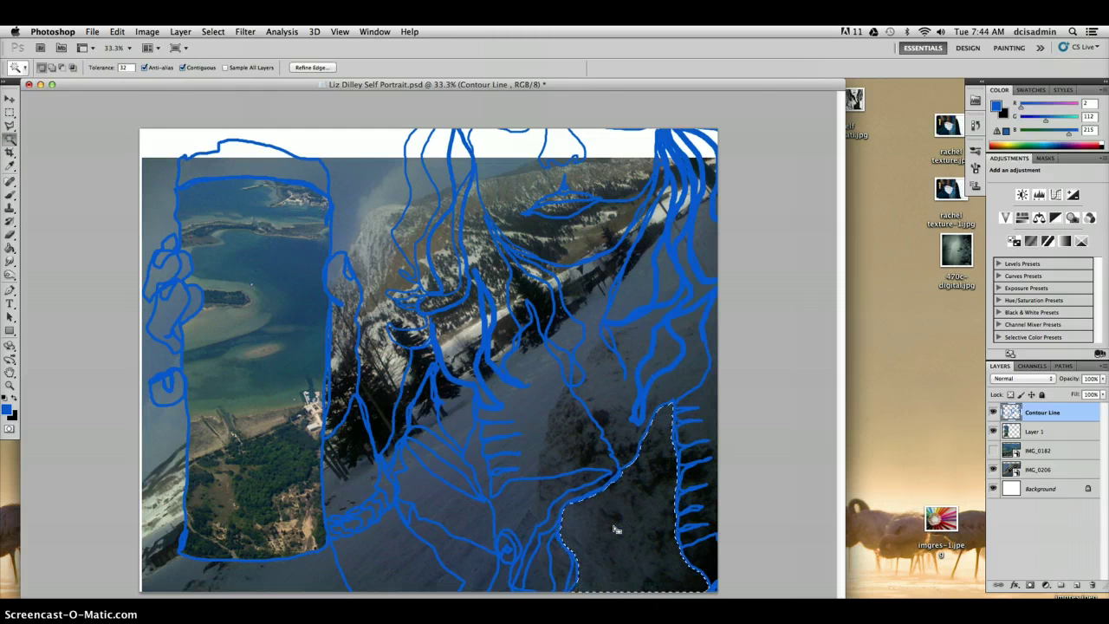
pyautogui.press('super+d')
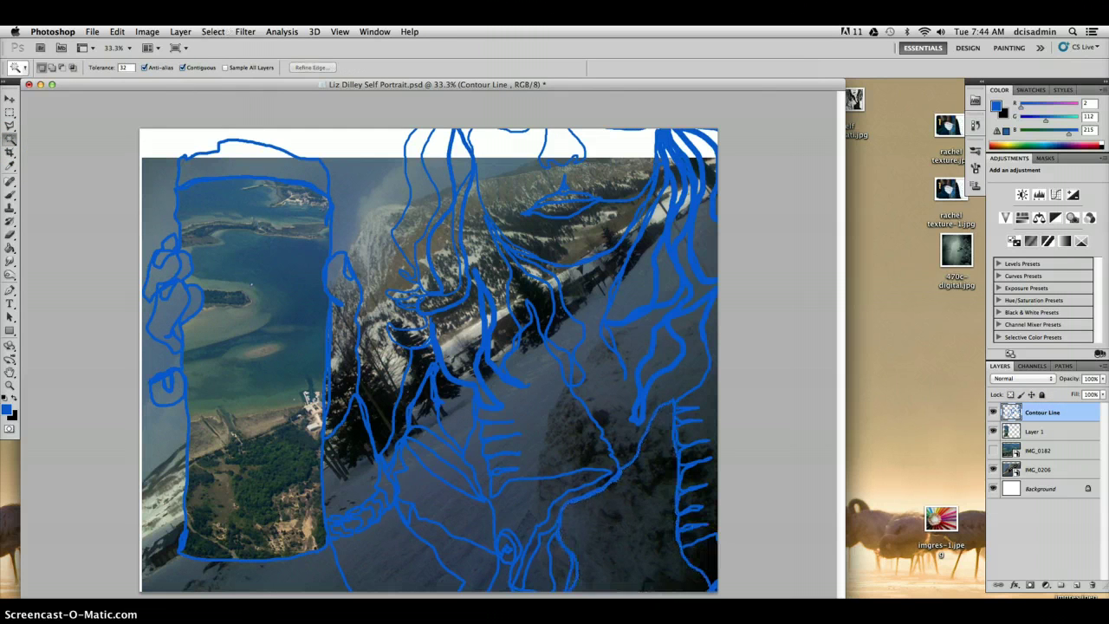
pyautogui.click(1033, 471)
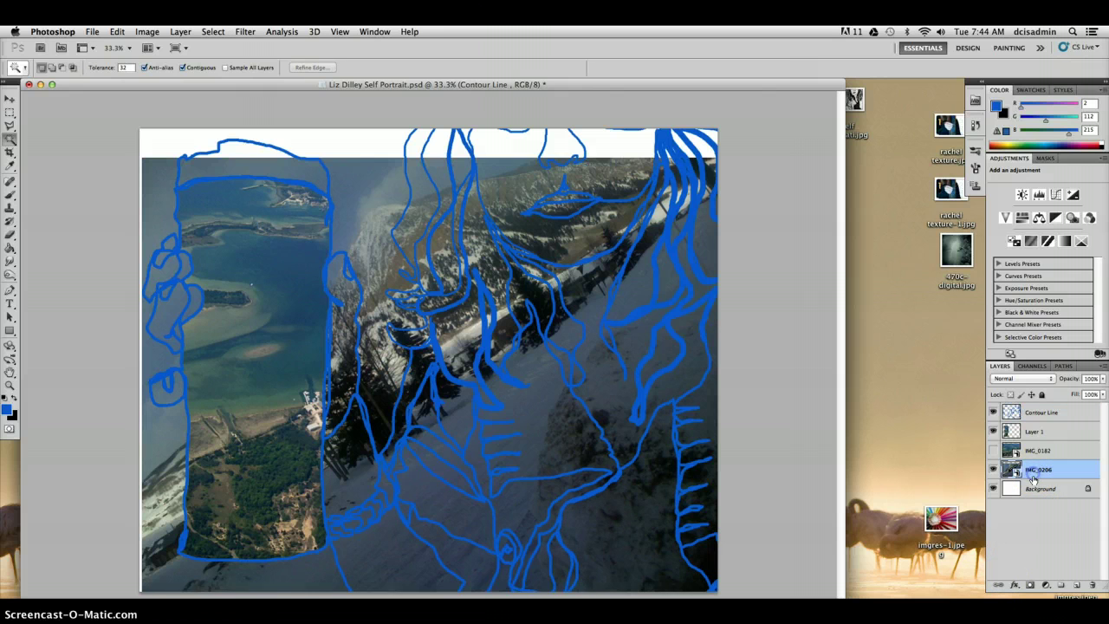
pyautogui.click(10, 100)
pyautogui.moveTo(384, 208); pyautogui.dragTo(629, 477)
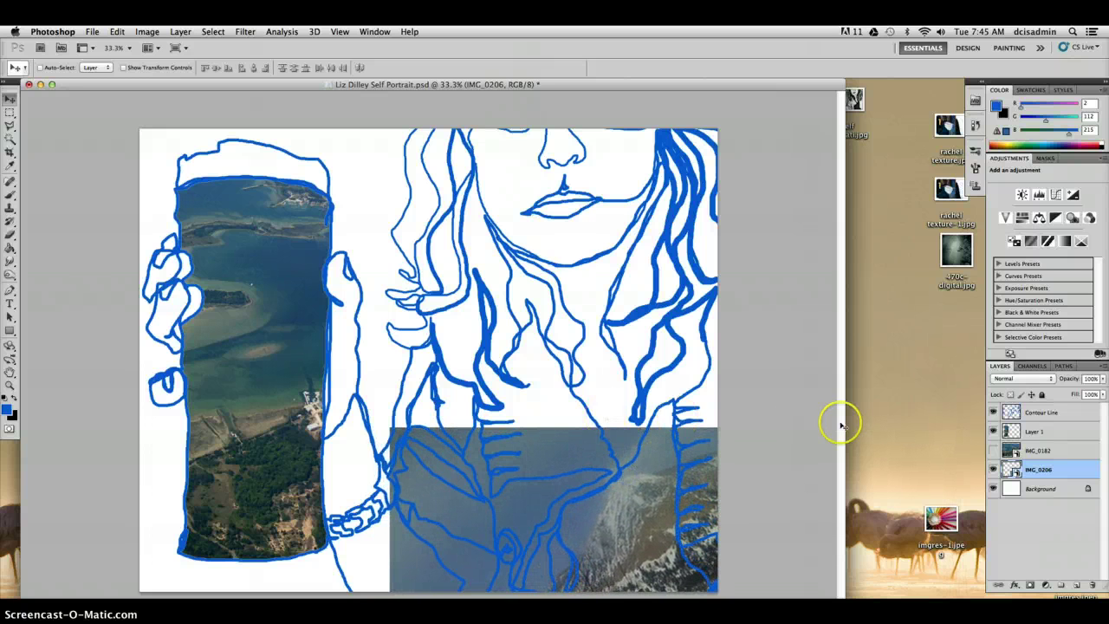
# - Magic Wand the lower-right shape and copy that part of IMG_0206 to Layer 2
pyautogui.click(1042, 412)
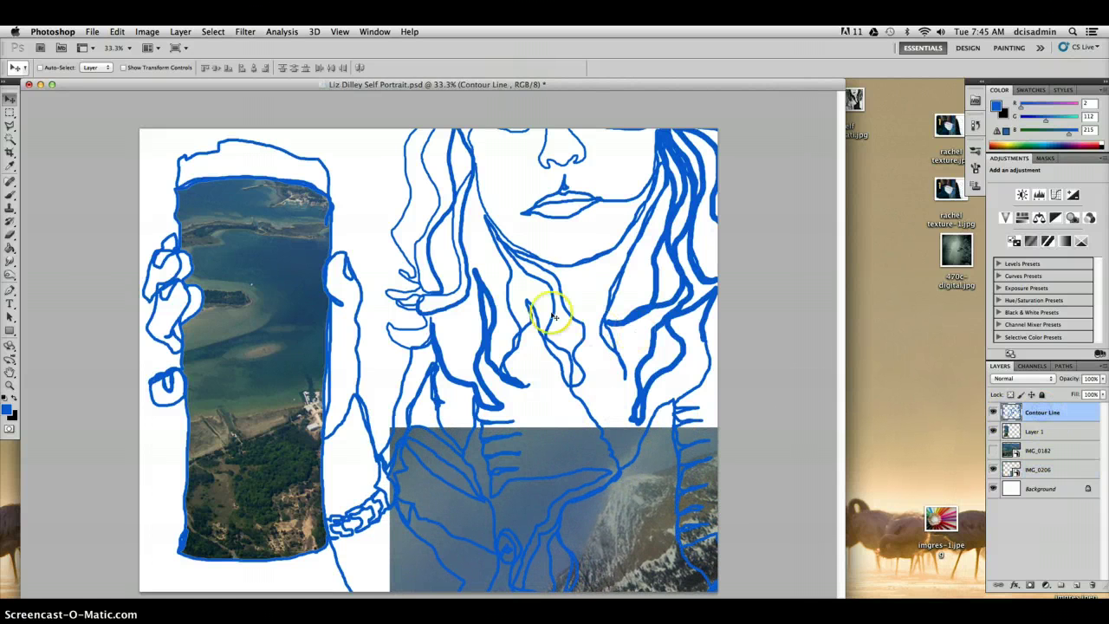
pyautogui.click(9, 139)
pyautogui.click(620, 519)
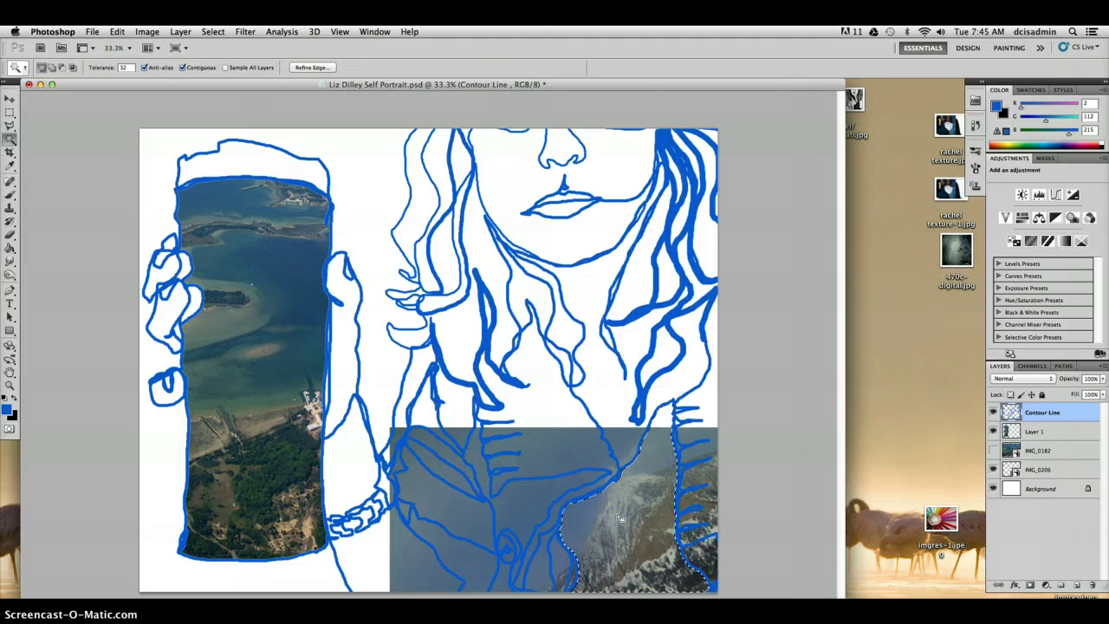
pyautogui.click(1040, 469)
pyautogui.click(1039, 452)
pyautogui.click(1036, 469)
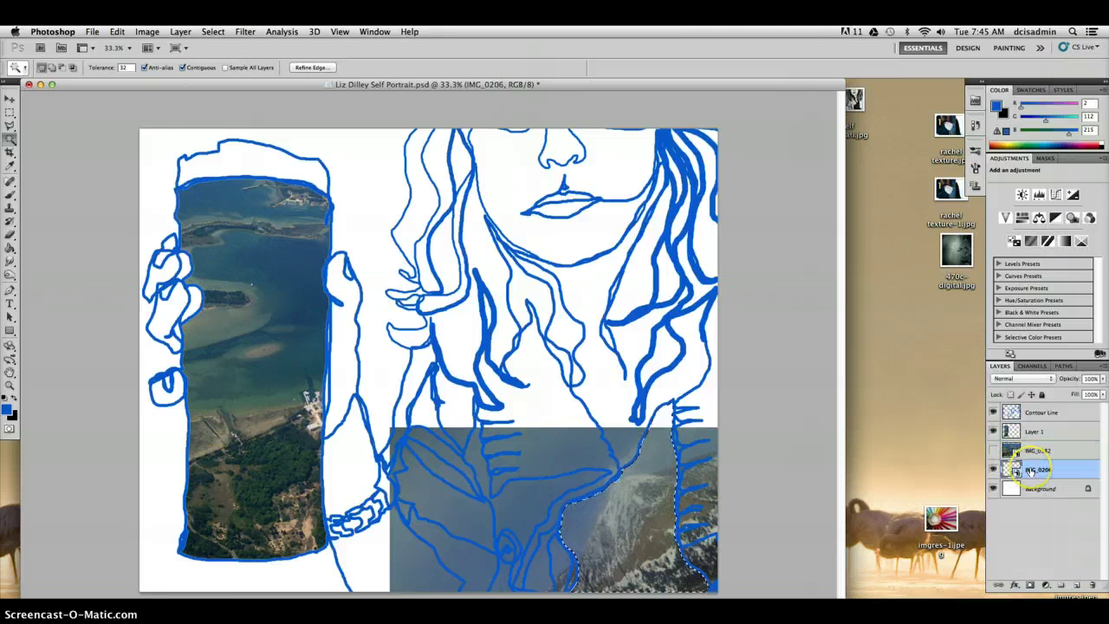
pyautogui.press('super+j')
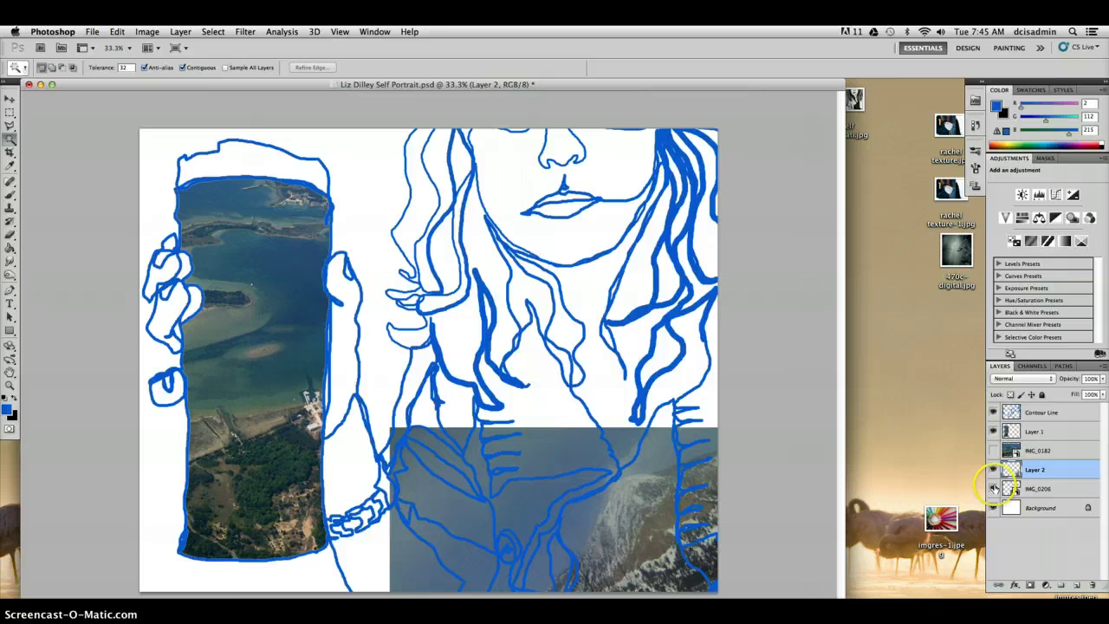
pyautogui.click(994, 489)
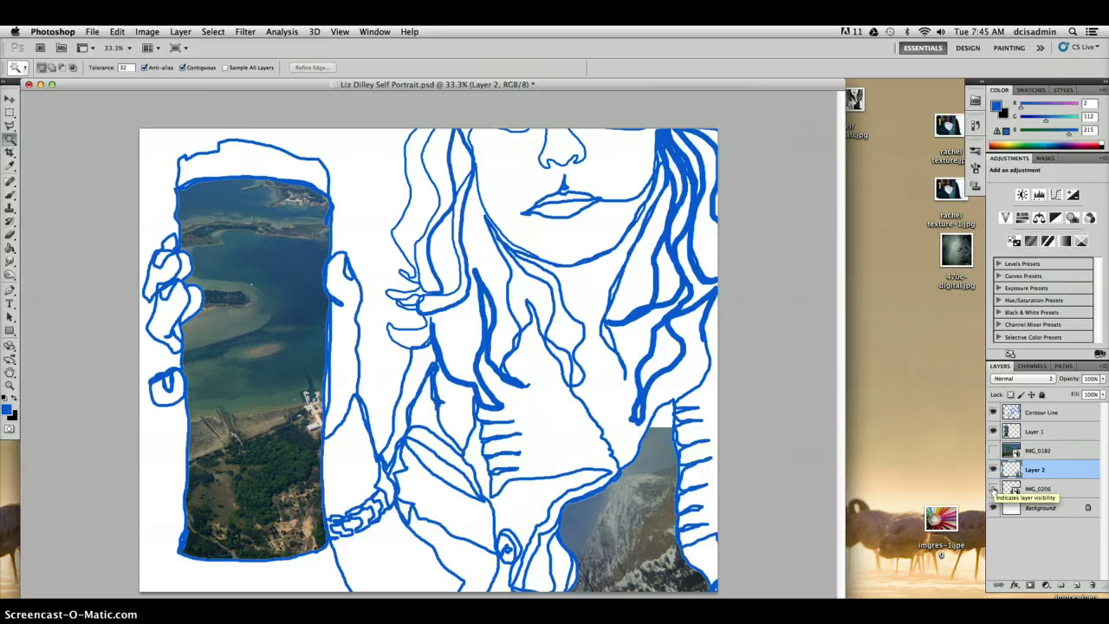
pyautogui.click(993, 489)
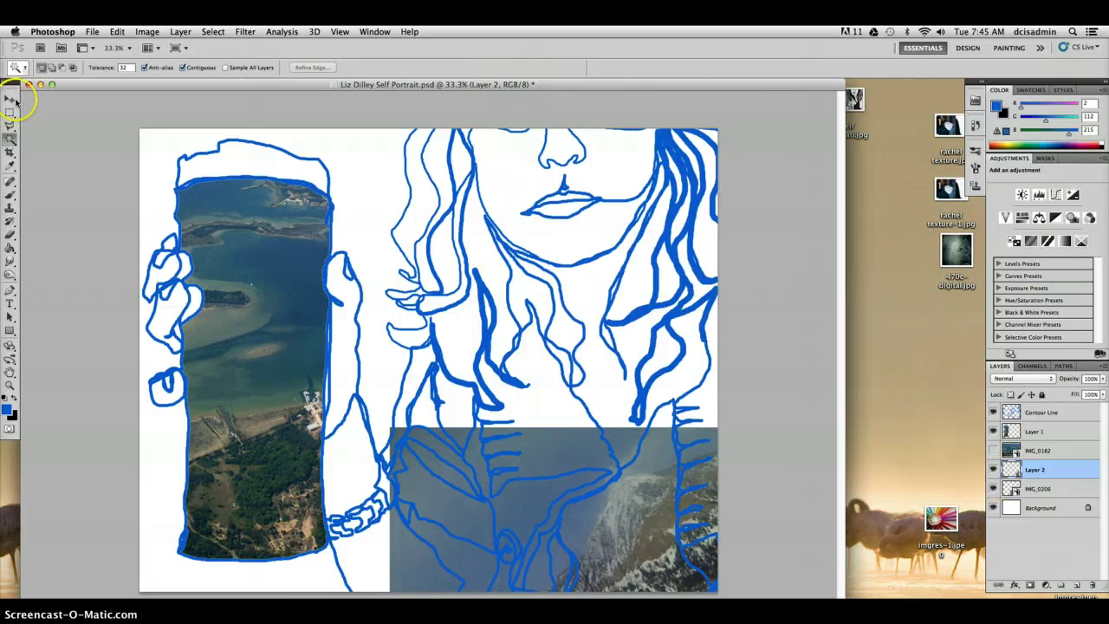
# - Delete the misplaced Layer 2 copy and shift the mountain photo up slightly
pyautogui.click(12, 100)
pyautogui.moveTo(422, 439)
pyautogui.mouseDown()
pyautogui.moveTo(350, 341)
pyautogui.moveTo(429, 438)
pyautogui.mouseUp()
pyautogui.click(643, 422)
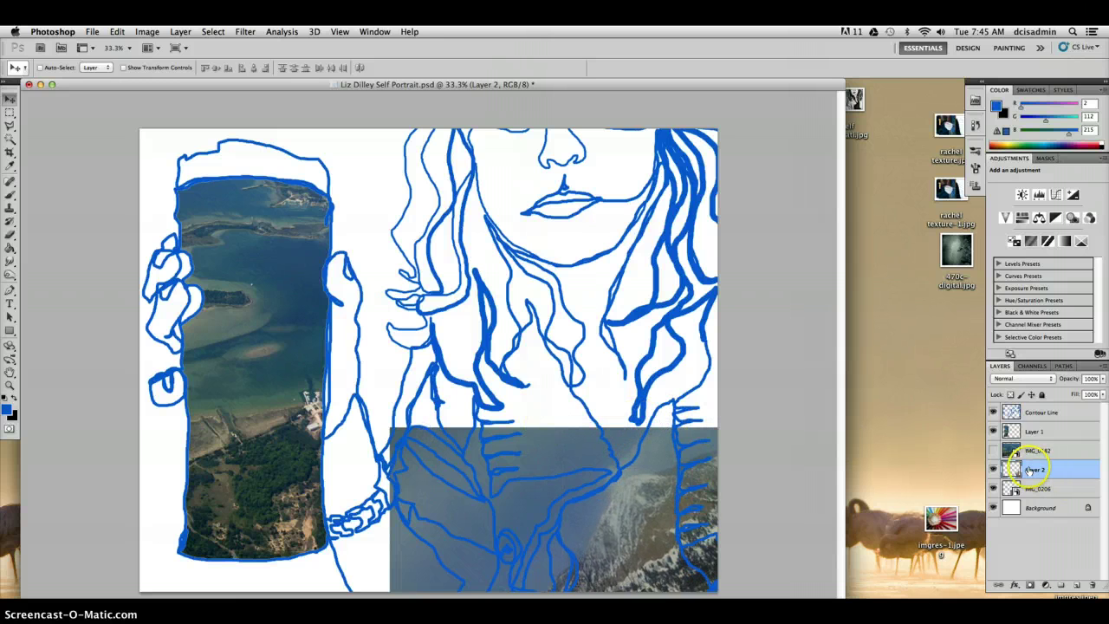
pyautogui.moveTo(1046, 475); pyautogui.dragTo(1094, 586)
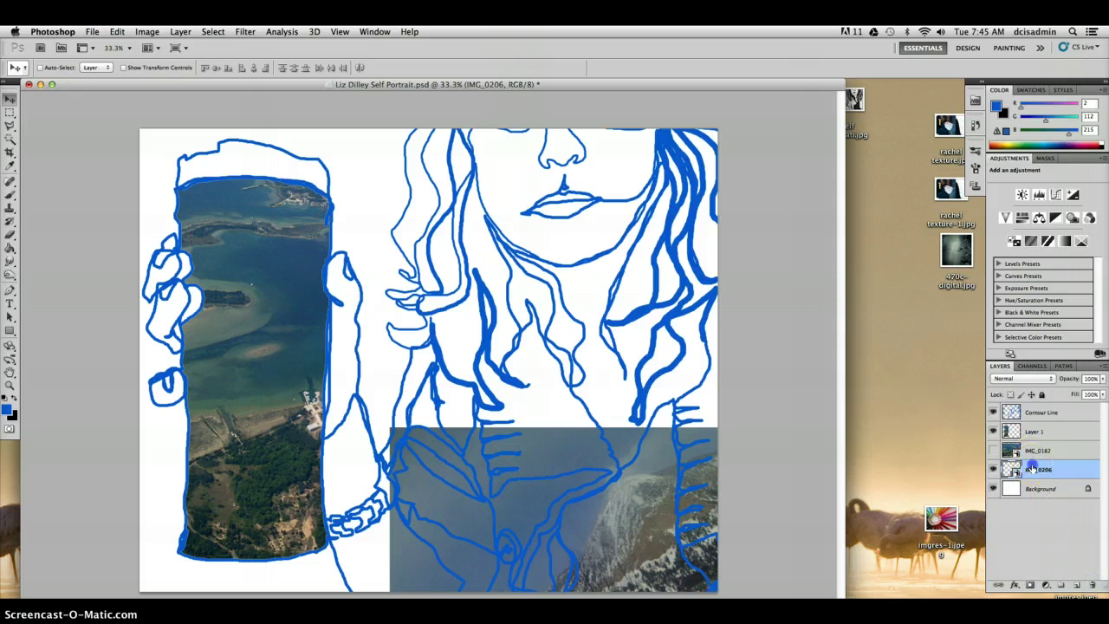
pyautogui.moveTo(660, 446); pyautogui.dragTo(661, 409)
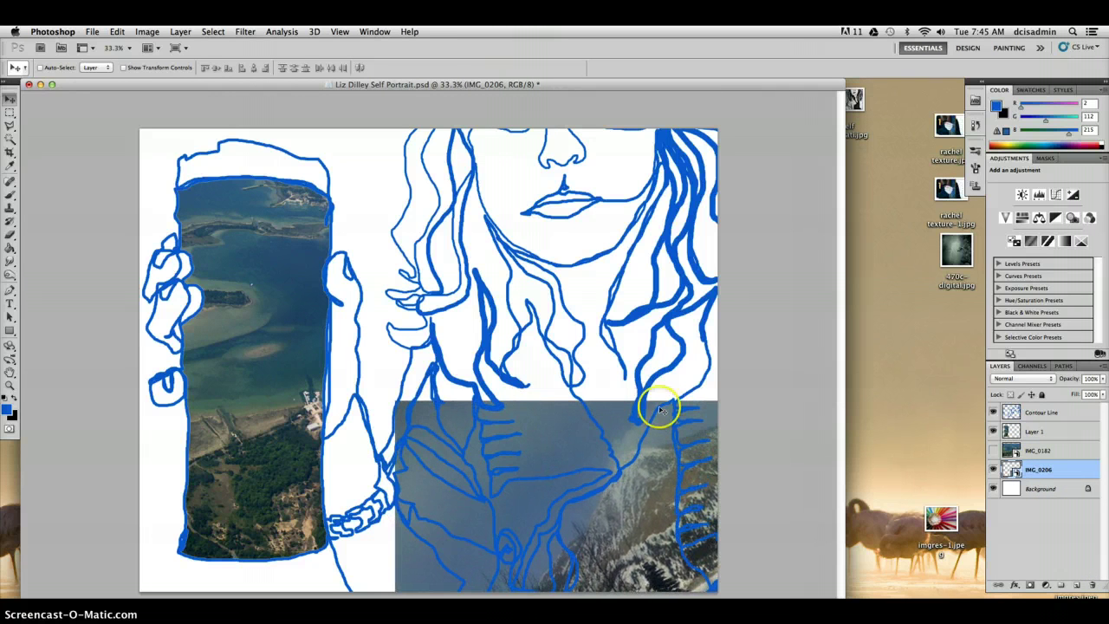
# - Reselect the lower-right shape on Contour Line and copy IMG_0206's area to a new Layer 2
pyautogui.click(1056, 413)
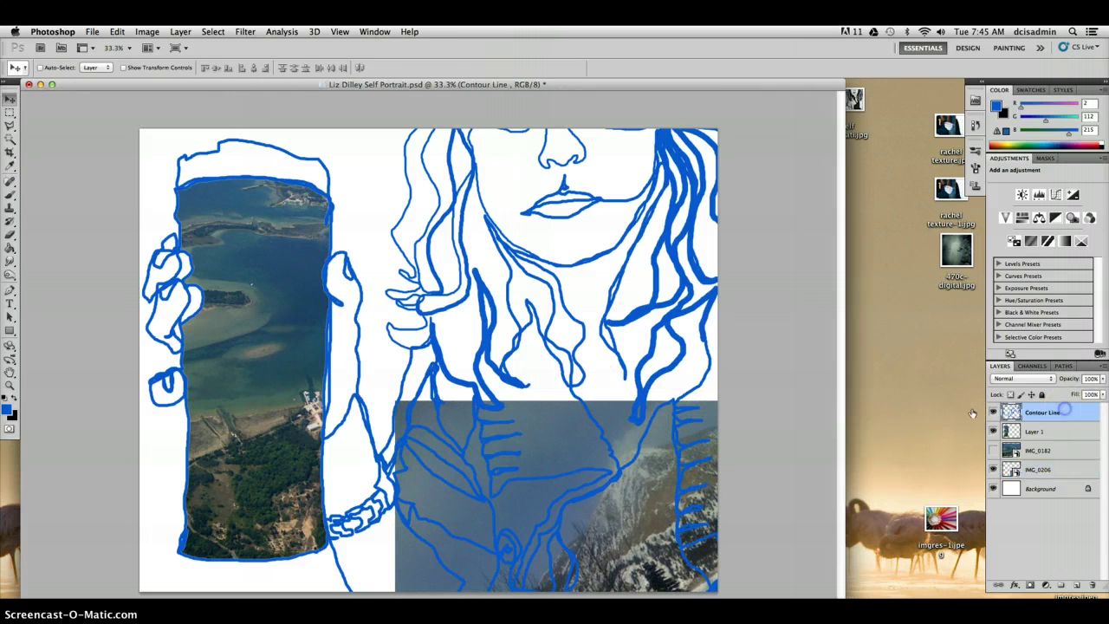
pyautogui.click(10, 140)
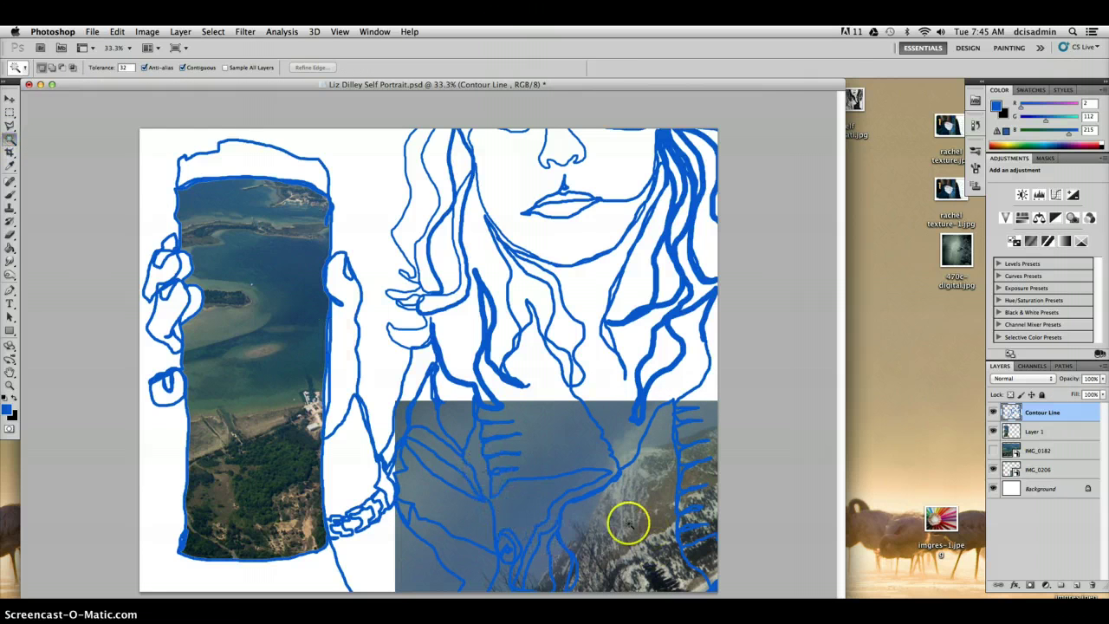
pyautogui.click(628, 524)
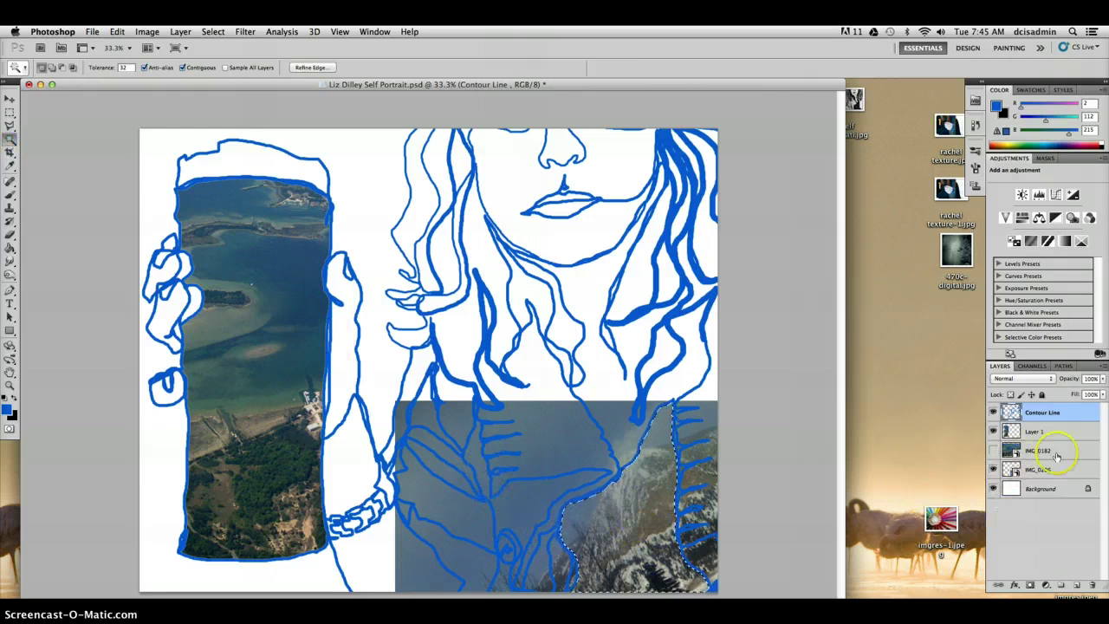
pyautogui.click(1049, 469)
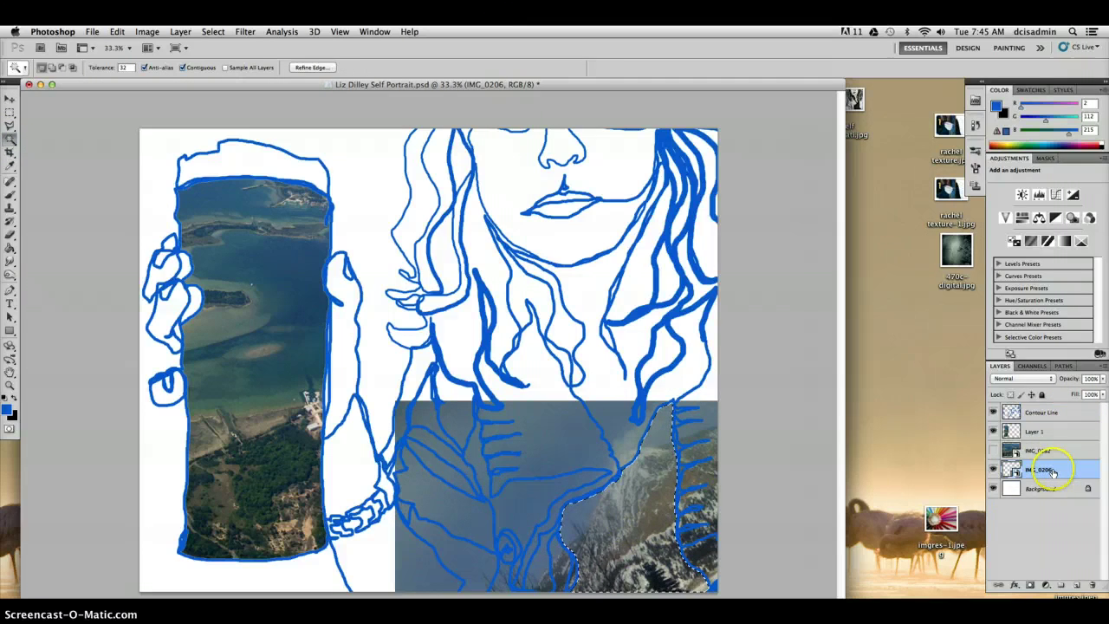
pyautogui.press('super+j')
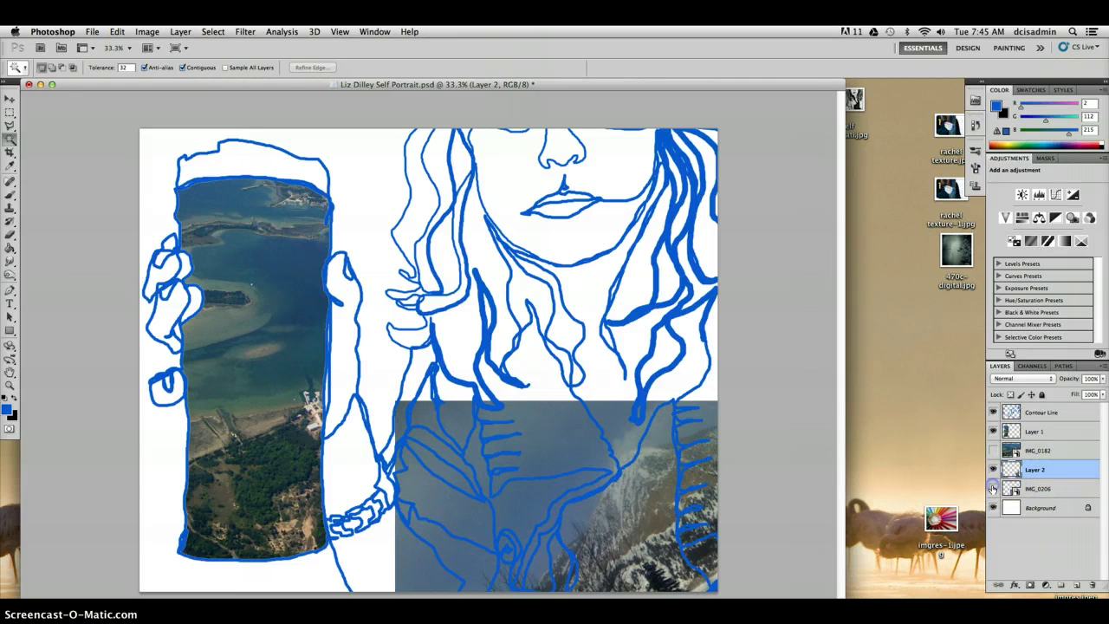
pyautogui.click(993, 489)
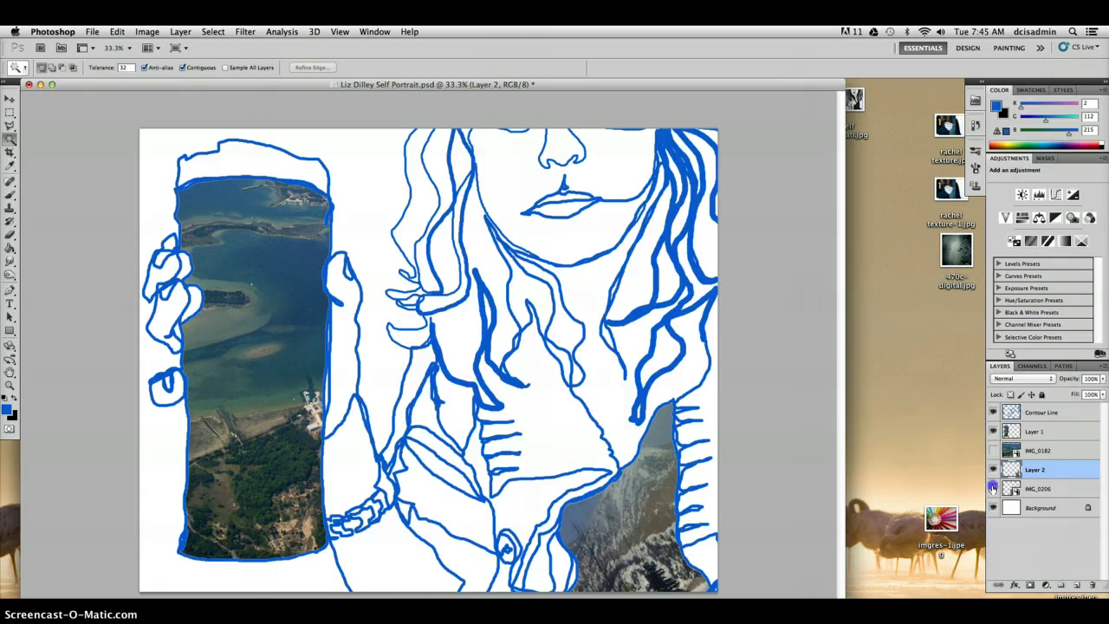
pyautogui.click(993, 489)
# - Move the full IMG_0206 photo up and left, then hide it
pyautogui.click(1039, 489)
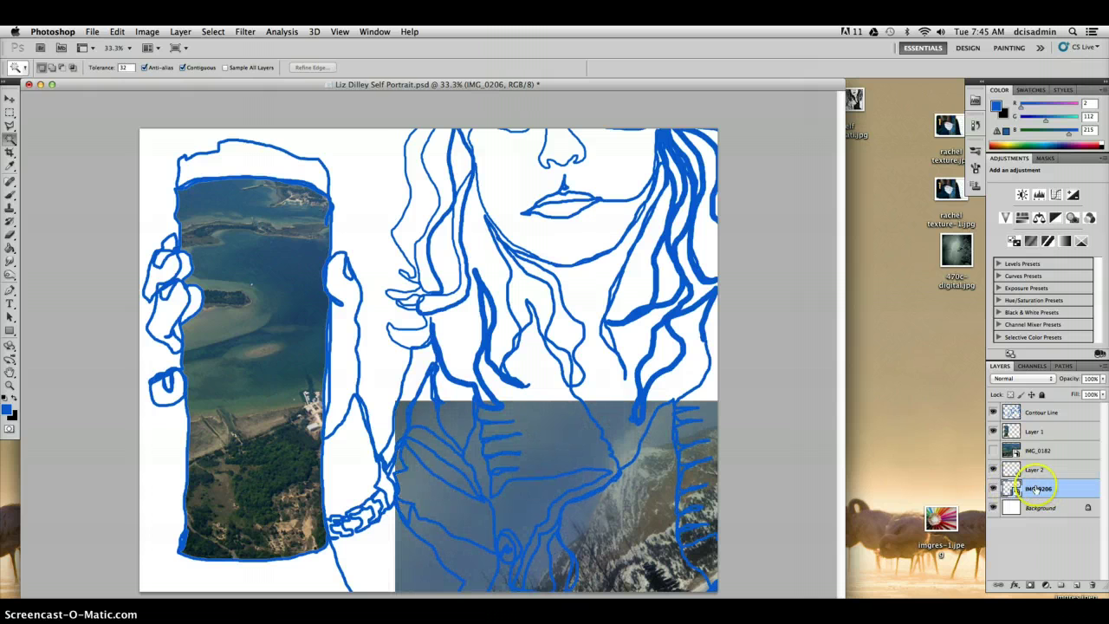
pyautogui.click(10, 100)
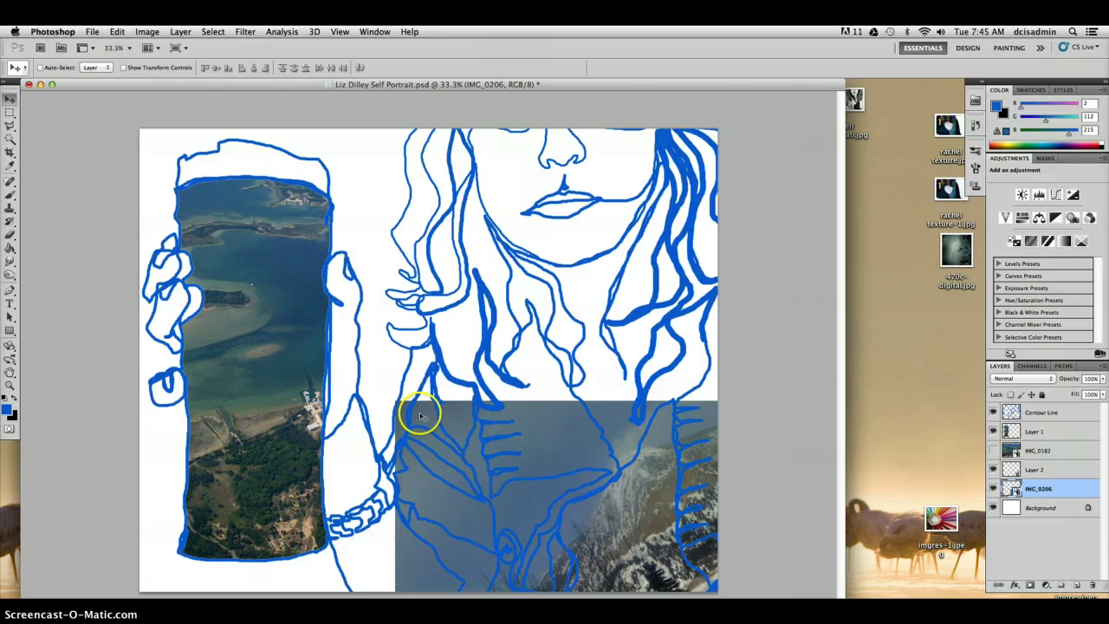
pyautogui.moveTo(416, 409); pyautogui.dragTo(190, 183)
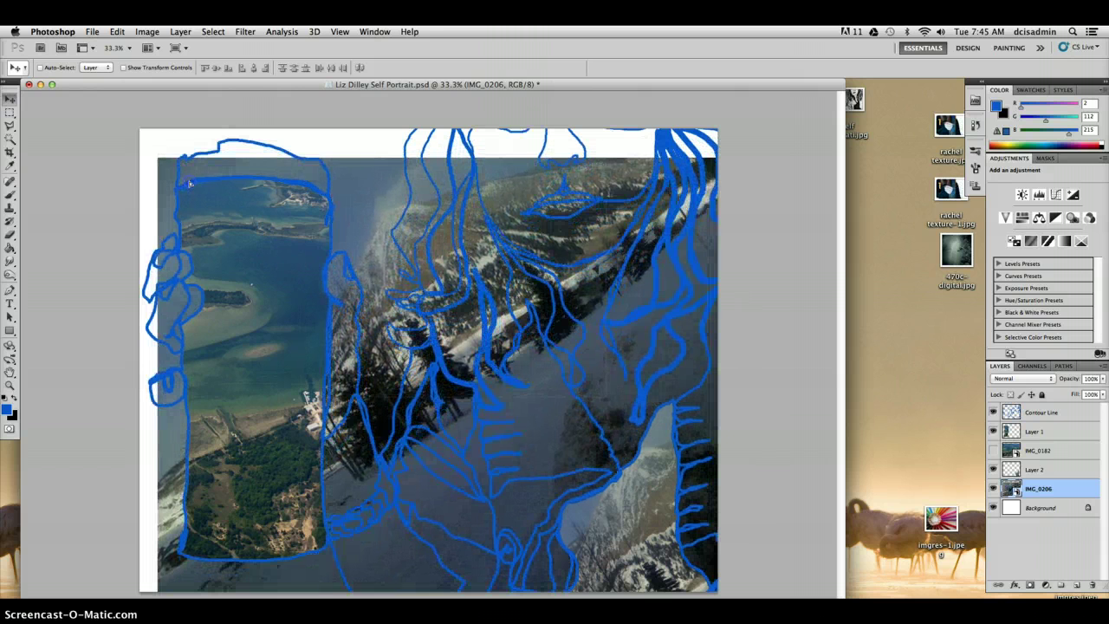
pyautogui.click(994, 489)
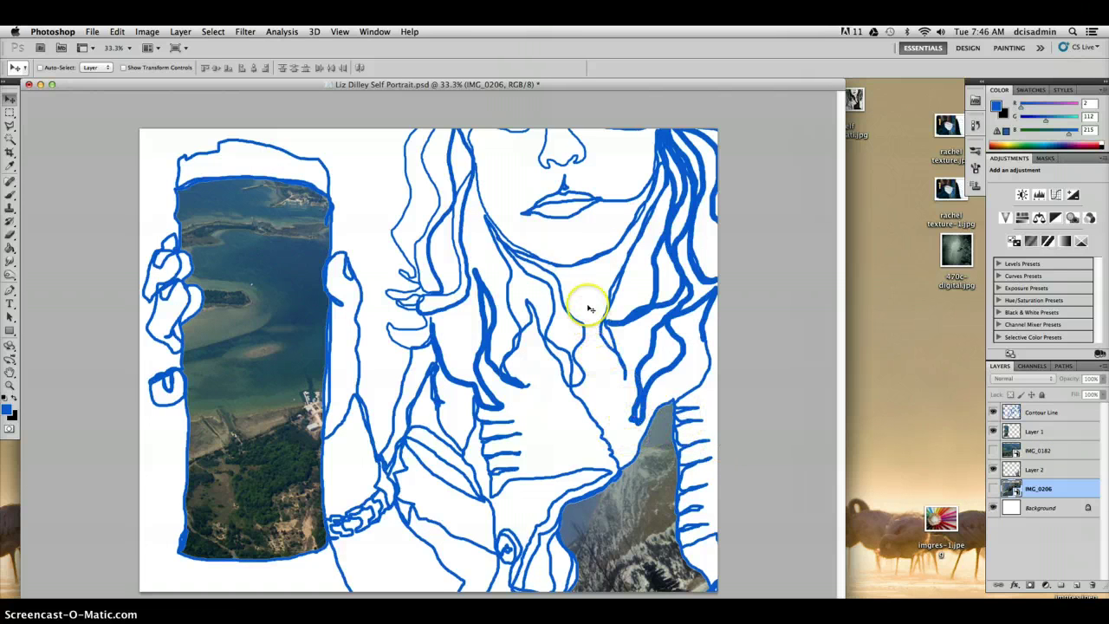
# - Copy the selected neck-and-hair shapes from IMG_0182 to Layer 3 and hide IMG_0182
pyautogui.click(10, 139)
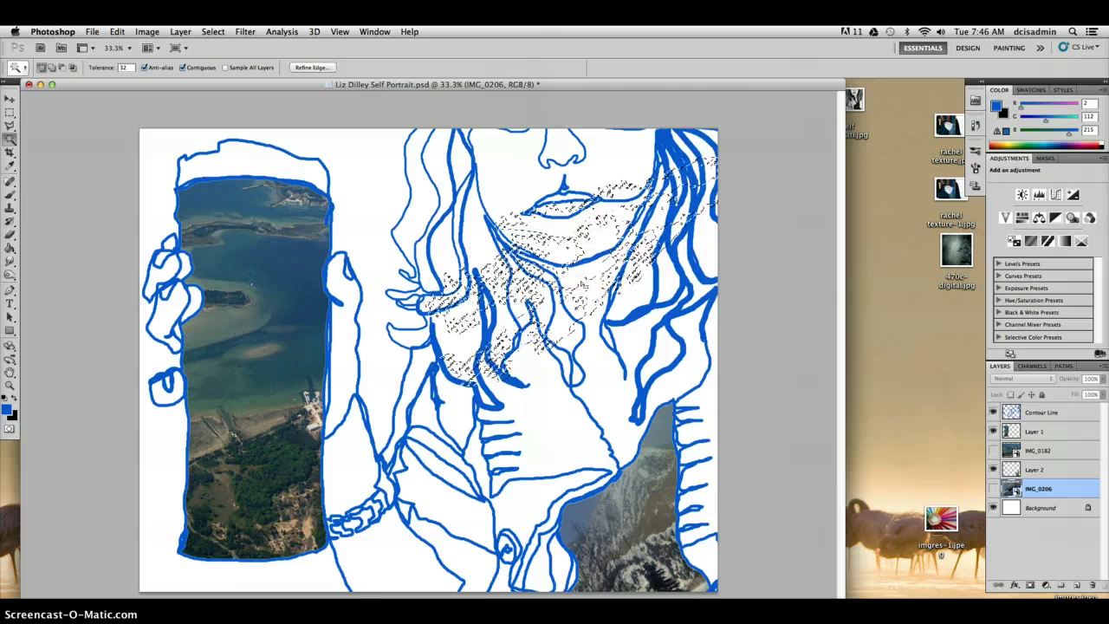
pyautogui.press('super+d')
pyautogui.click(1045, 412)
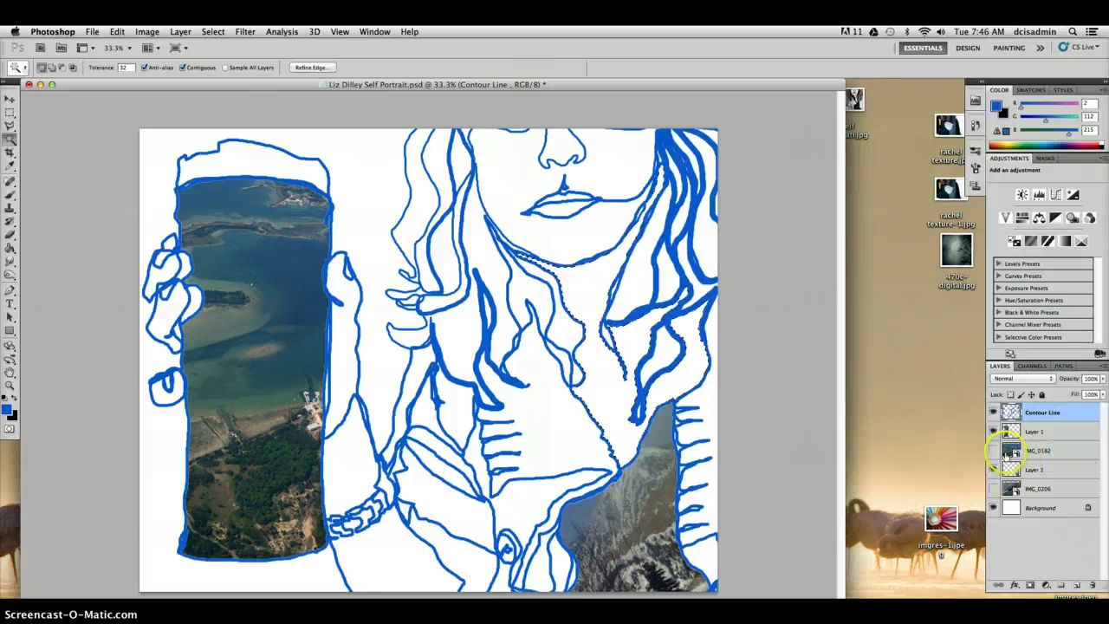
pyautogui.click(993, 451)
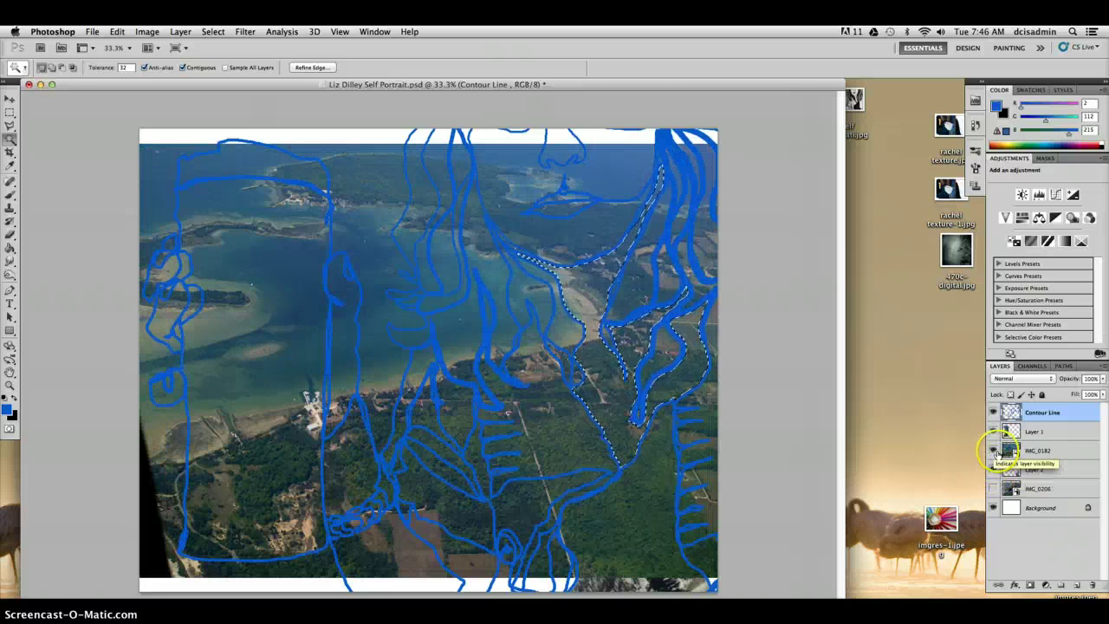
pyautogui.click(1038, 451)
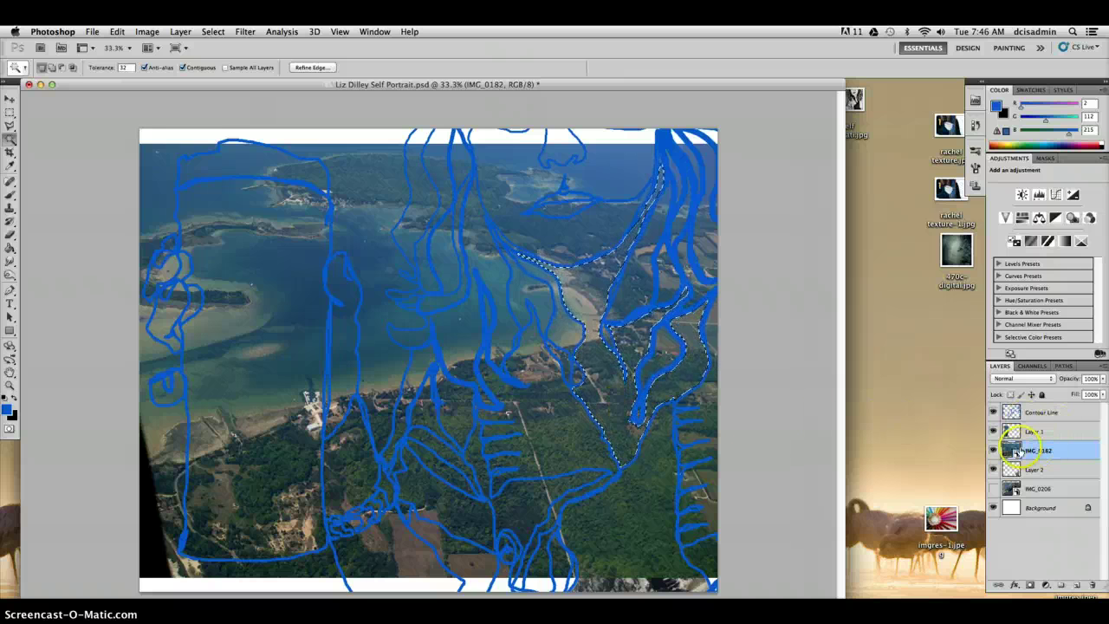
pyautogui.press('super+j')
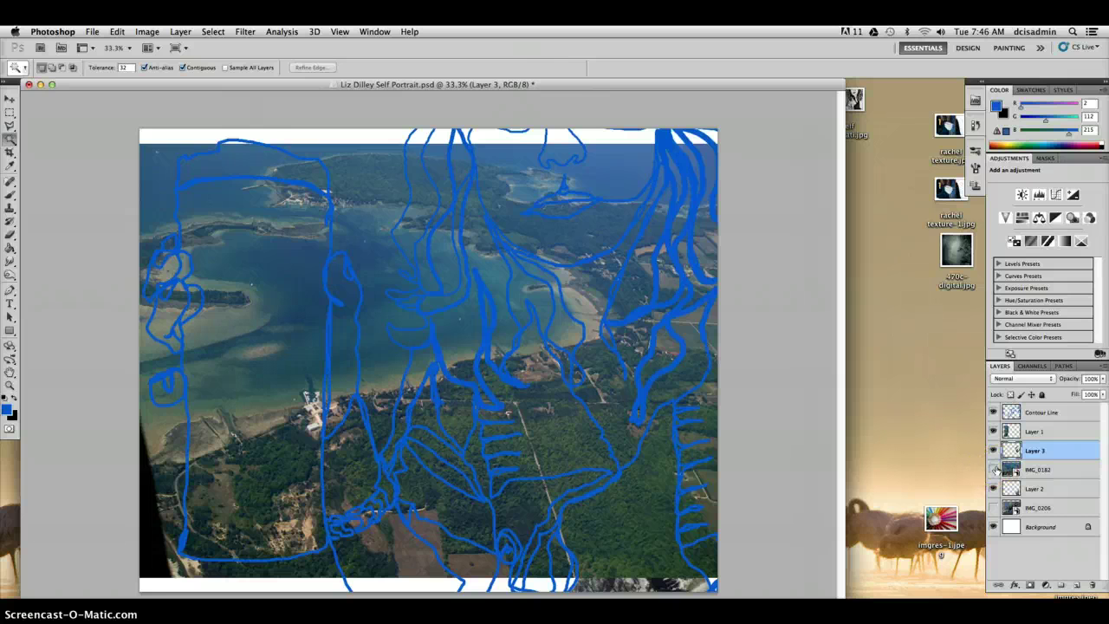
pyautogui.click(995, 469)
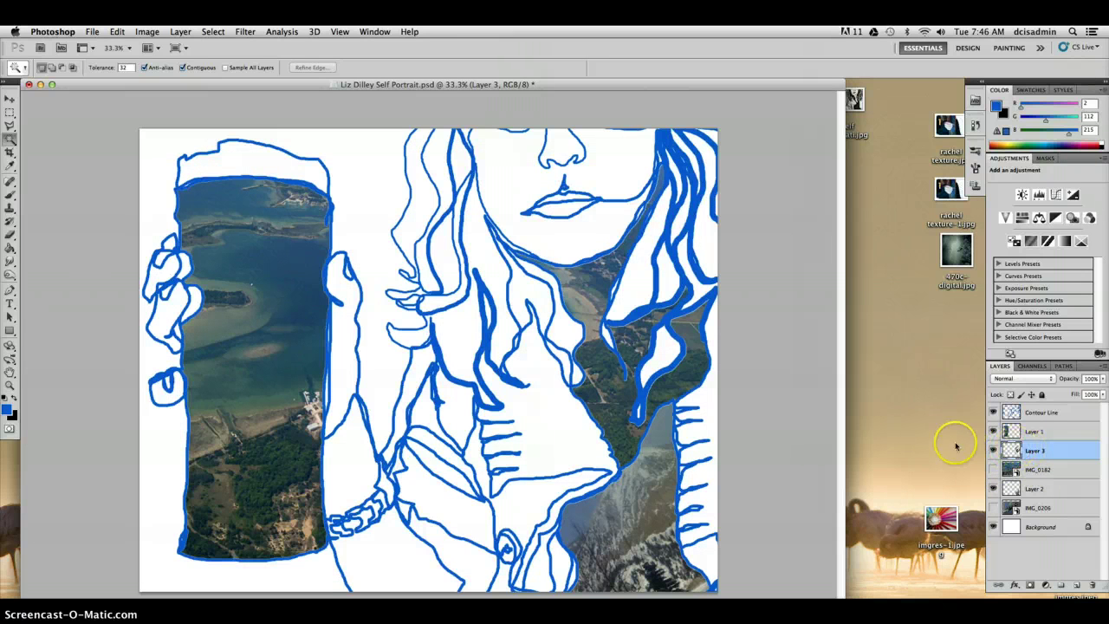
# - Lower Layer 3's opacity to about 32%
pyautogui.click(1103, 380)
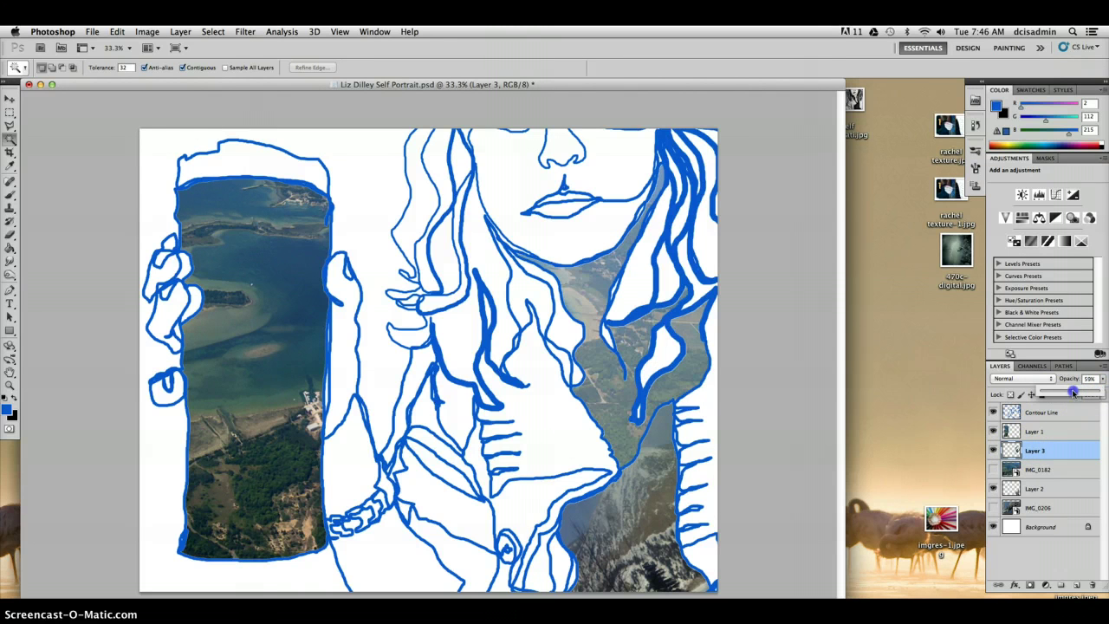
pyautogui.moveTo(1073, 393); pyautogui.dragTo(1080, 396)
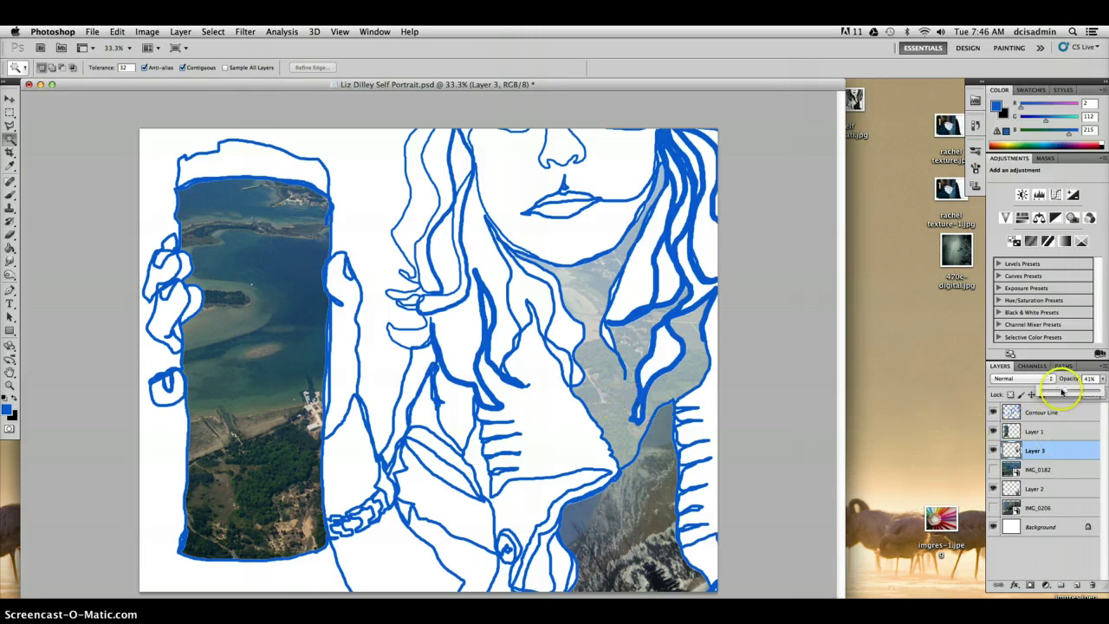
pyautogui.moveTo(1066, 392); pyautogui.dragTo(1065, 391)
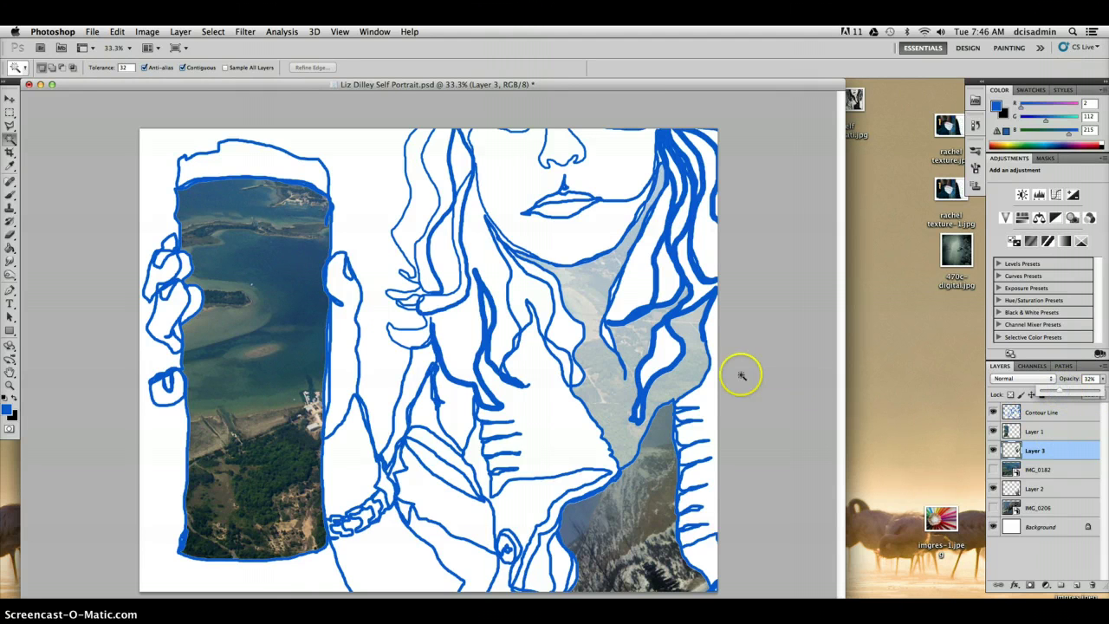
# - Show IMG_0206 and shift it left over the mug area
pyautogui.click(993, 507)
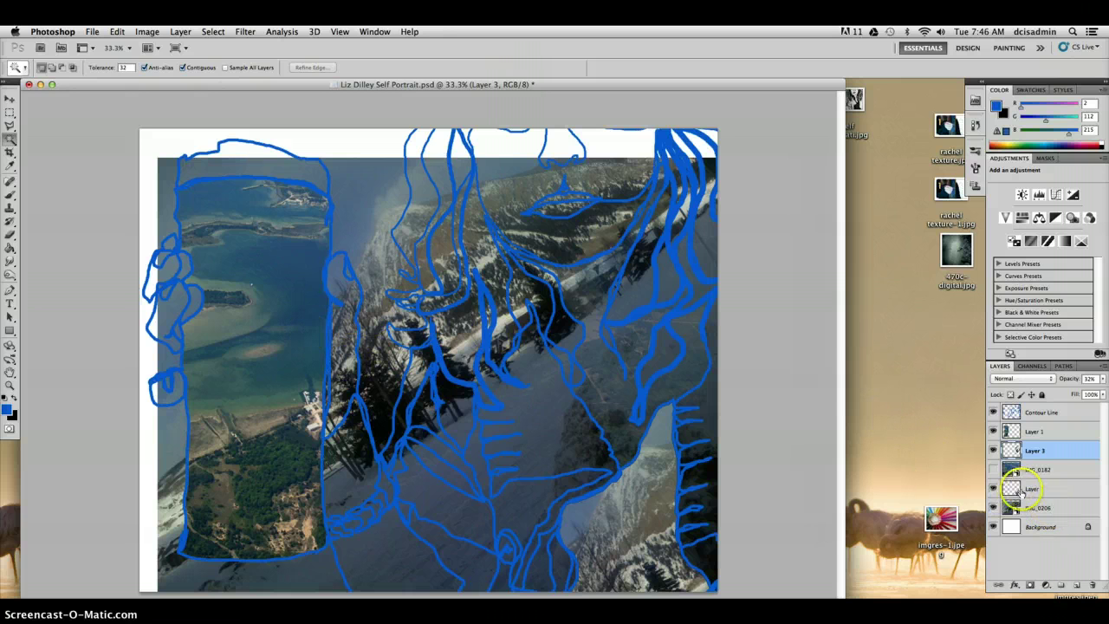
pyautogui.click(1025, 508)
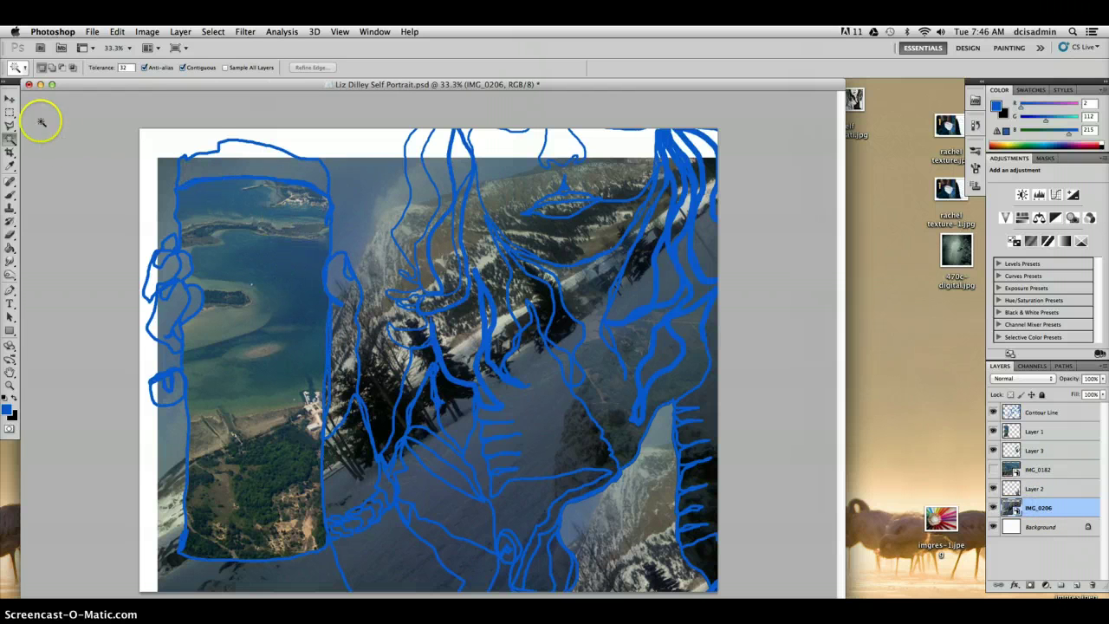
pyautogui.click(9, 98)
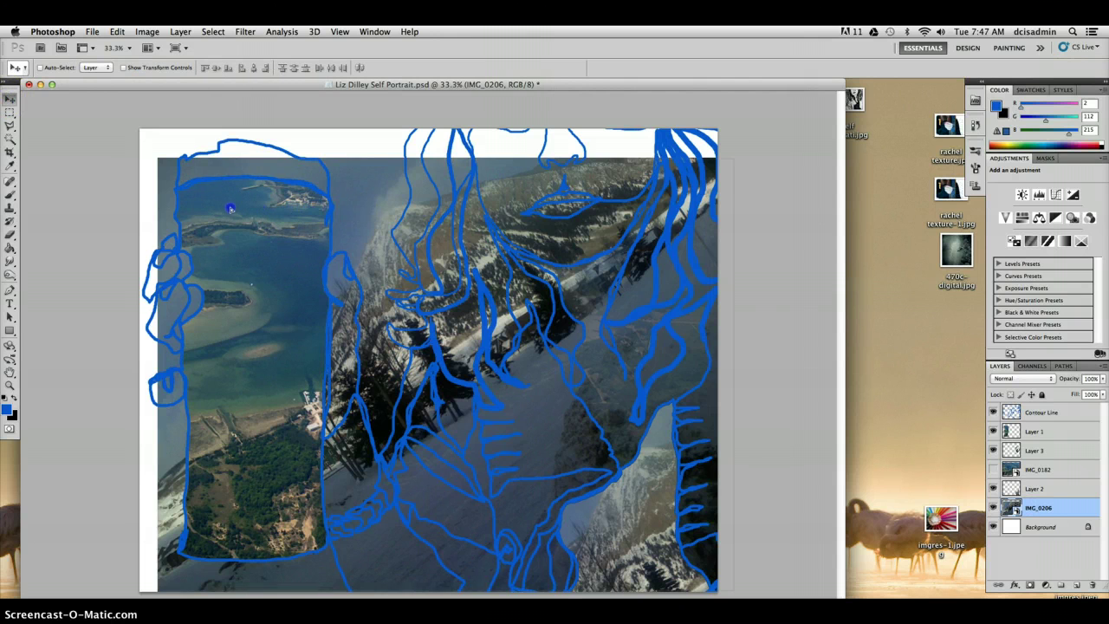
pyautogui.moveTo(231, 209); pyautogui.dragTo(207, 226)
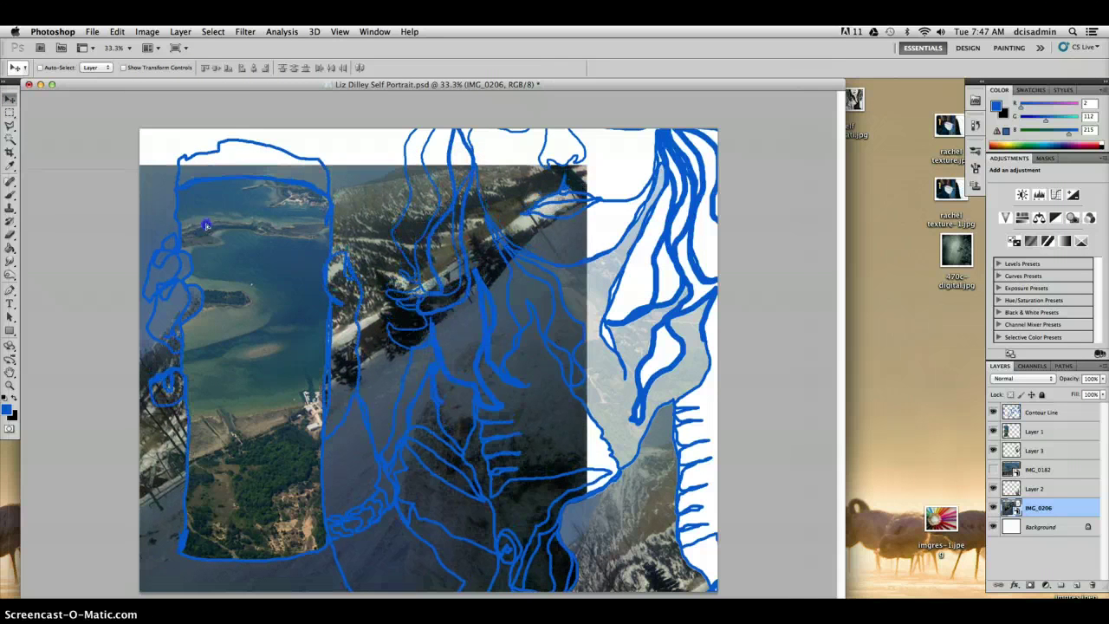
# - Copy the mug-shaped area of IMG_0206 to Layer 4, hide the photo, and move Layer 4 under Layer 1
pyautogui.click(1031, 413)
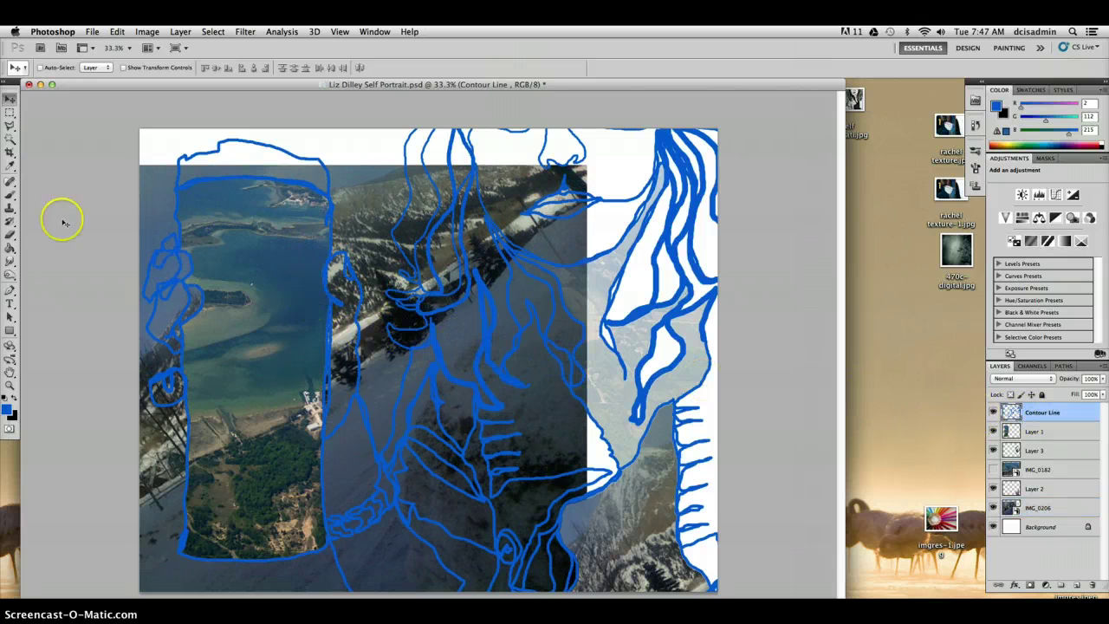
pyautogui.click(10, 139)
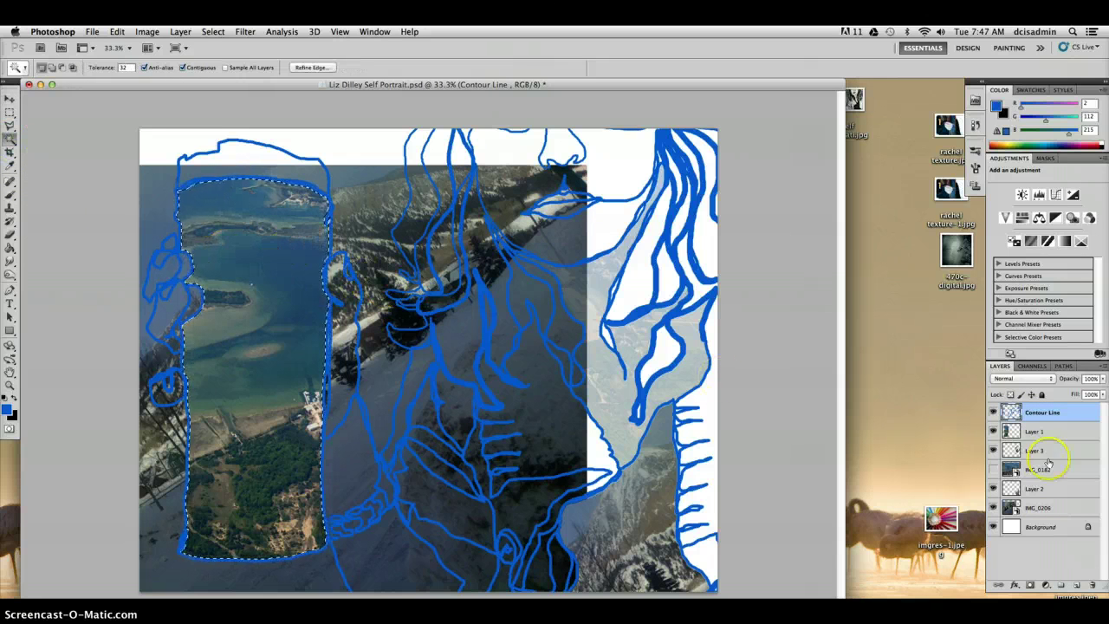
pyautogui.click(1033, 508)
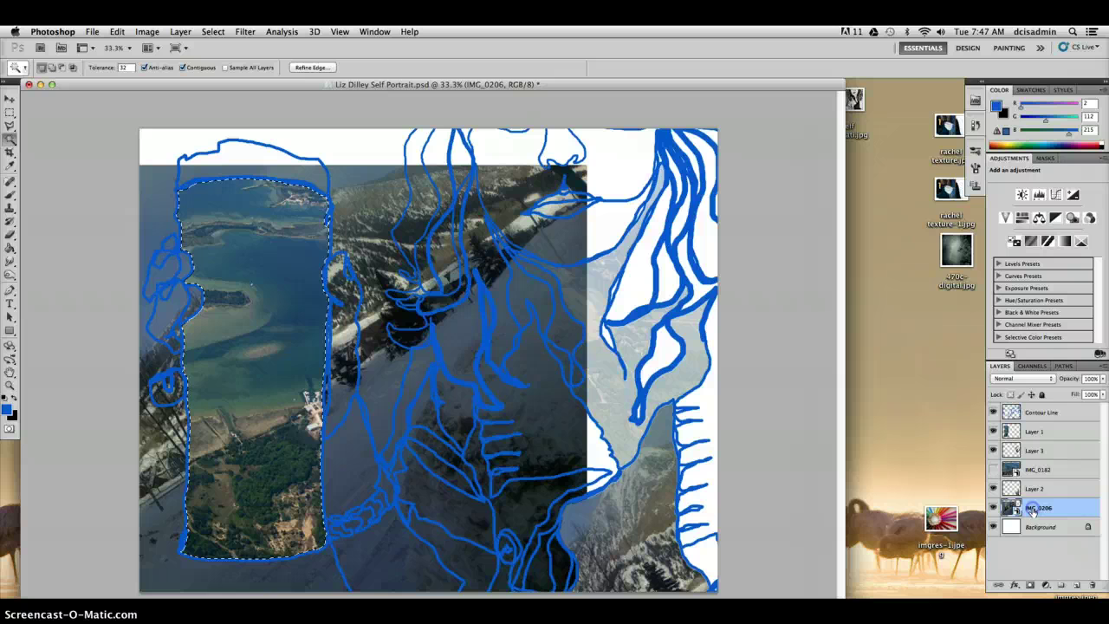
pyautogui.click(1031, 511)
pyautogui.press('super+j')
pyautogui.click(1054, 518)
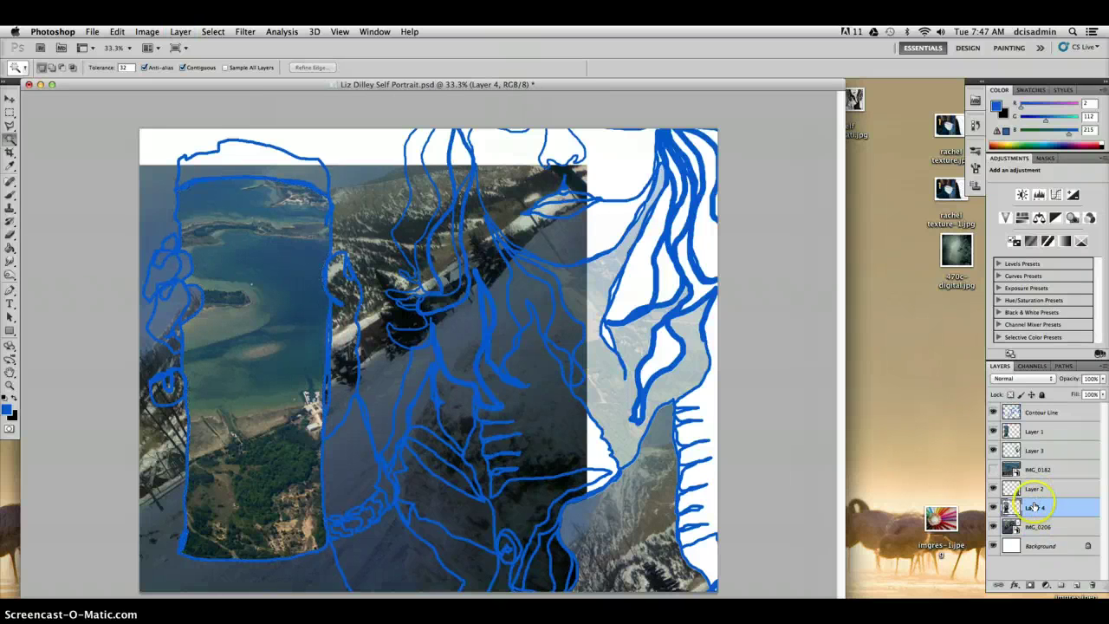
pyautogui.click(993, 527)
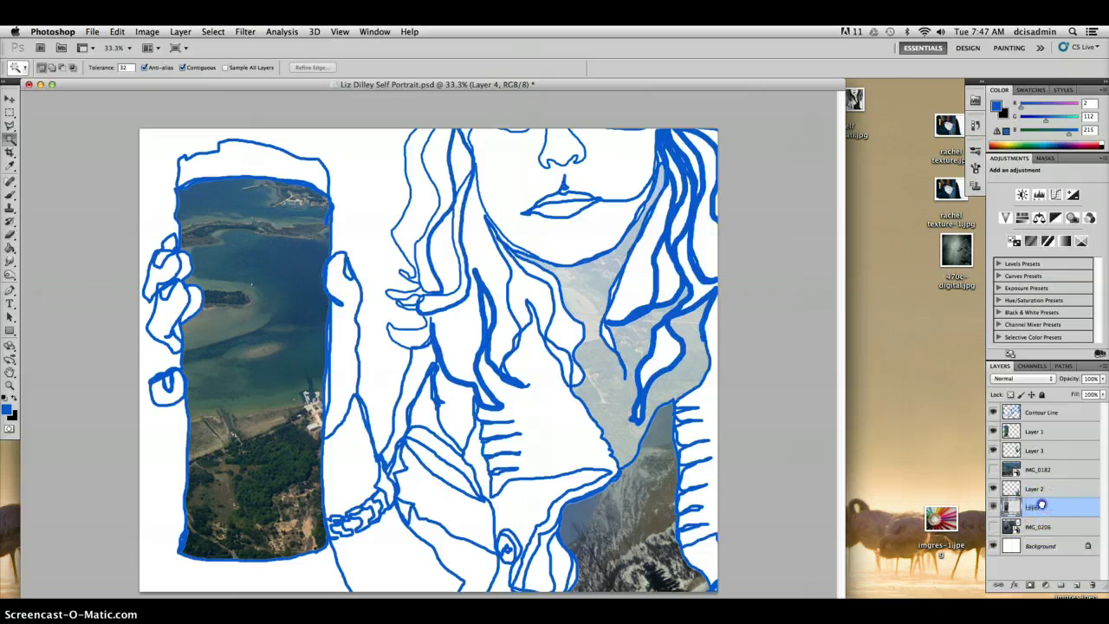
pyautogui.moveTo(1042, 505); pyautogui.dragTo(1034, 443)
# - Try Multiply on Layer 1, then set it to Overlay at 66% opacity
pyautogui.click(1032, 433)
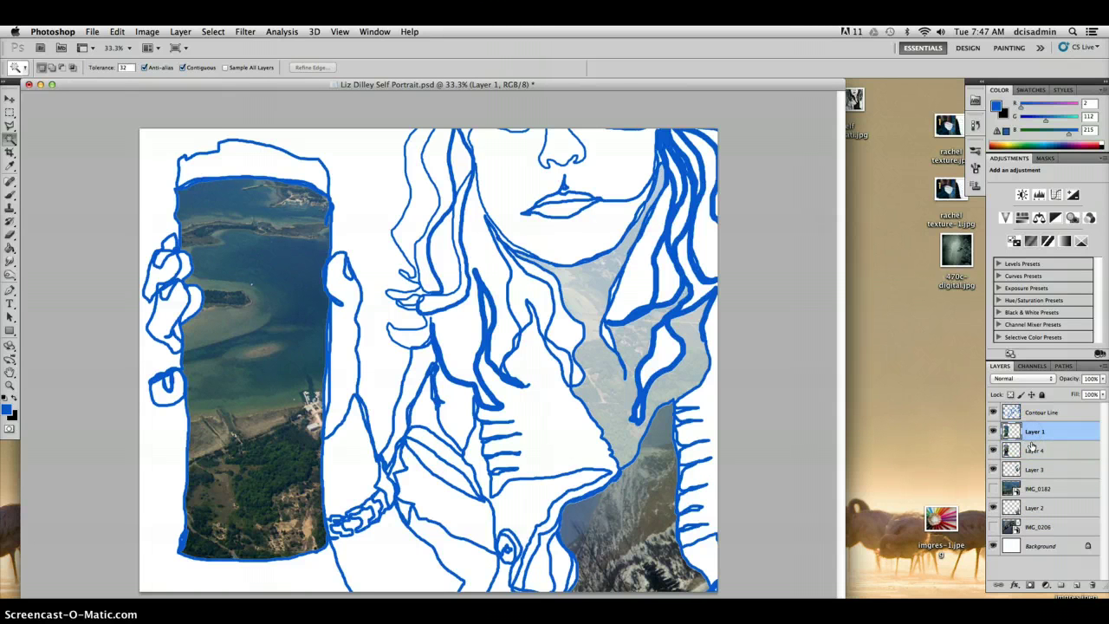
pyautogui.click(1047, 382)
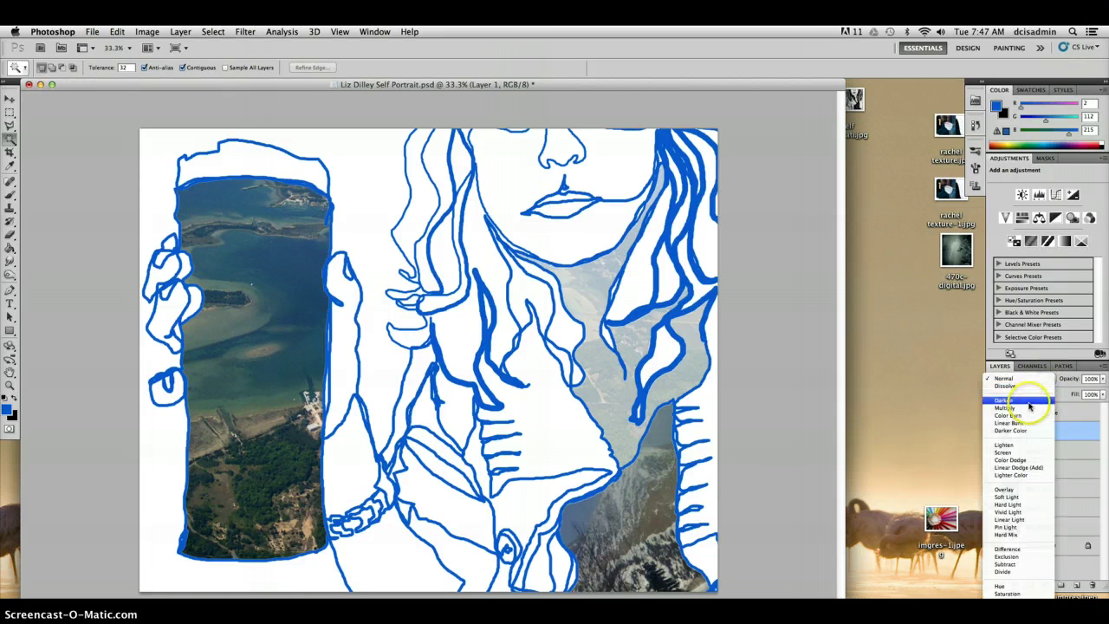
pyautogui.click(1026, 409)
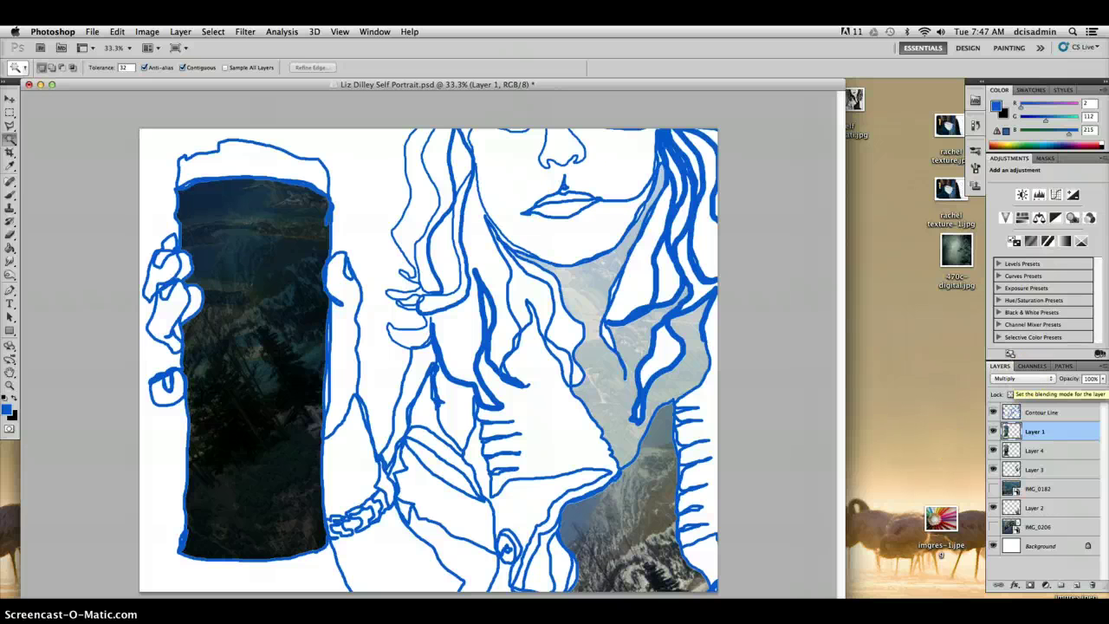
pyautogui.press('Tab')
pyautogui.press('Tab')
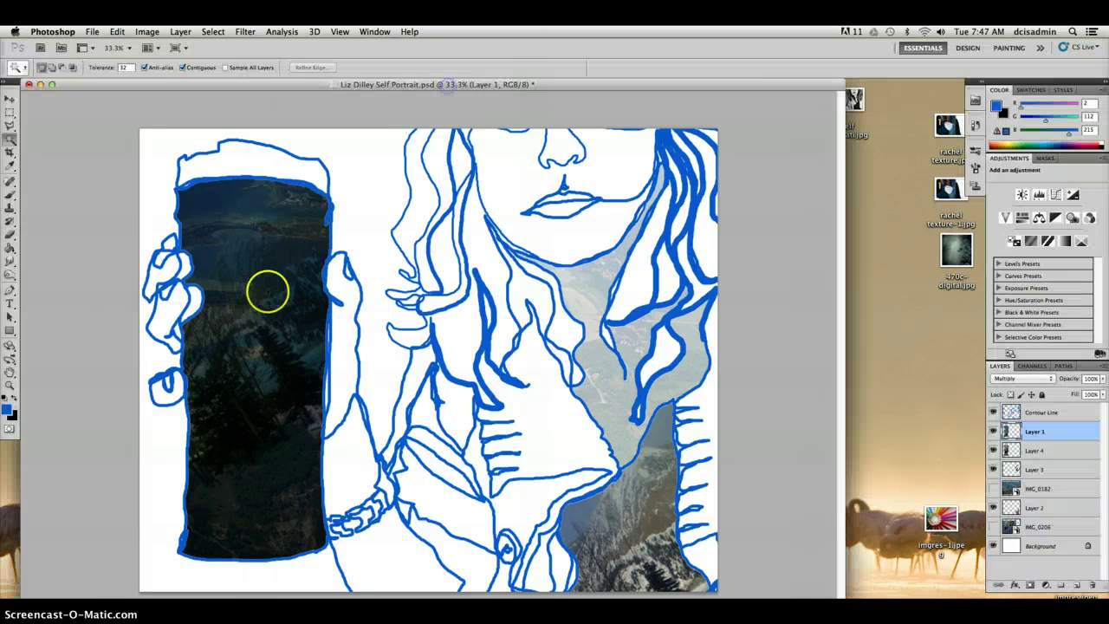
pyautogui.click(1019, 379)
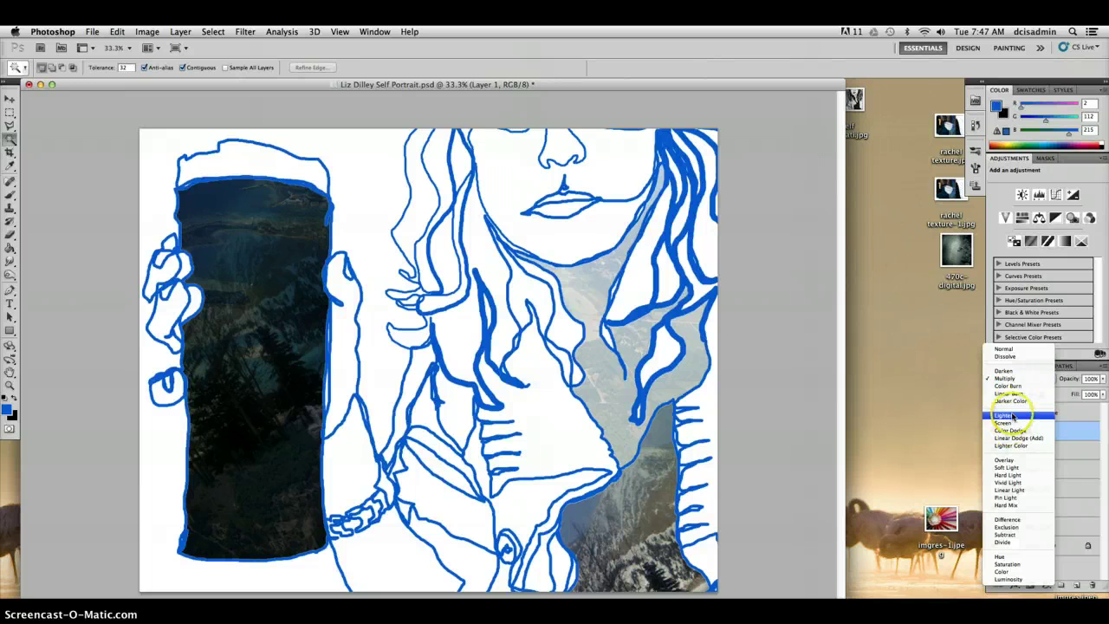
pyautogui.click(1003, 459)
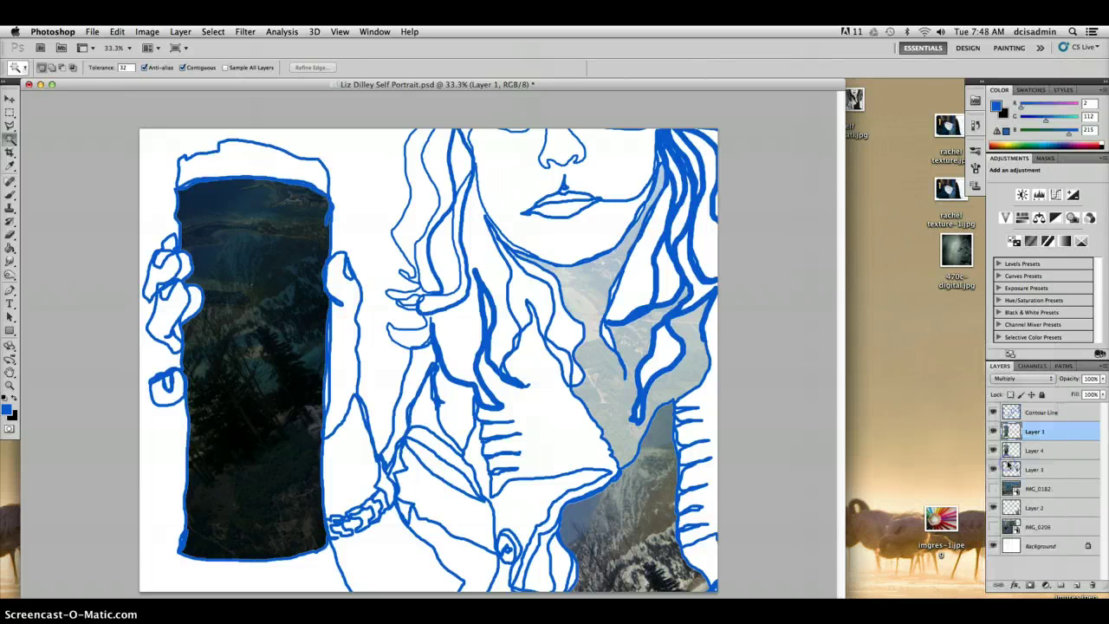
pyautogui.click(1104, 381)
pyautogui.moveTo(1080, 392); pyautogui.dragTo(1080, 393)
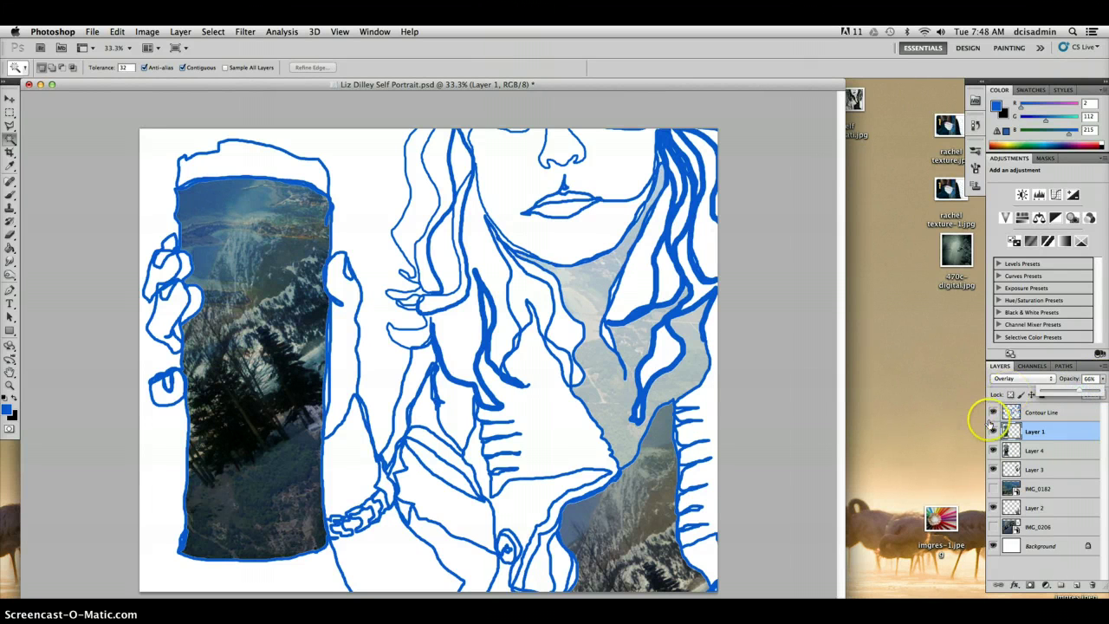
pyautogui.click(1066, 469)
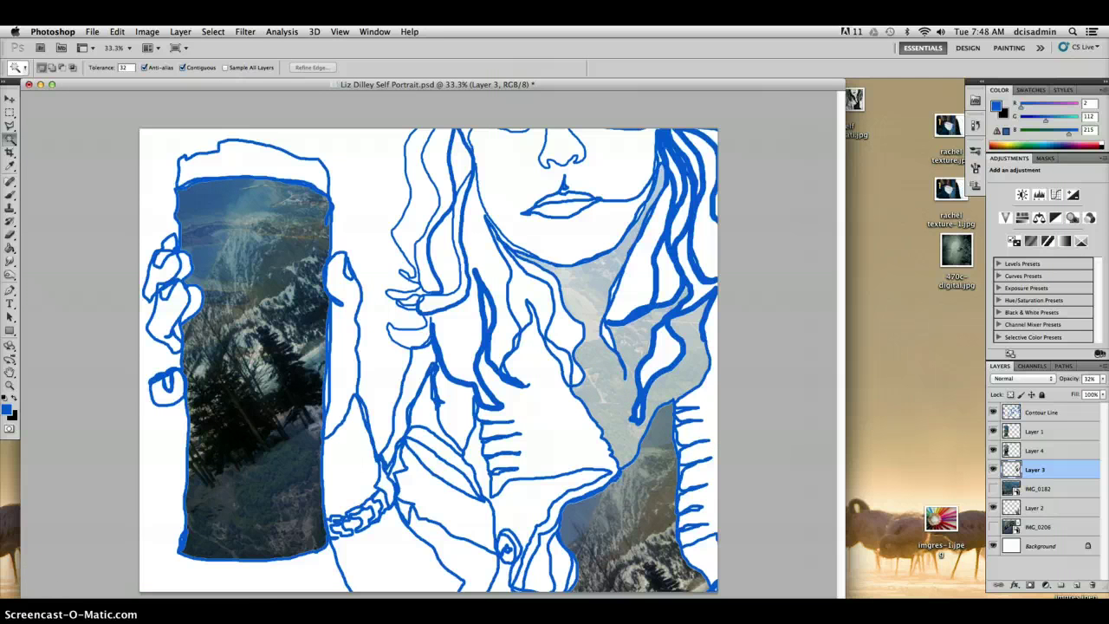
pyautogui.click(92, 32)
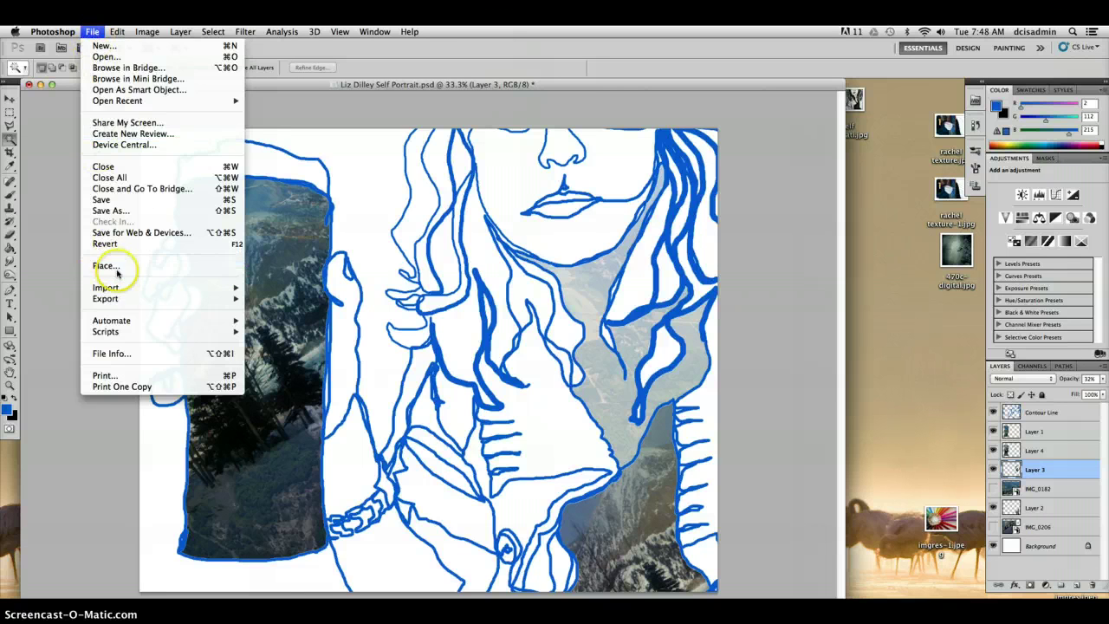
pyautogui.click(347, 316)
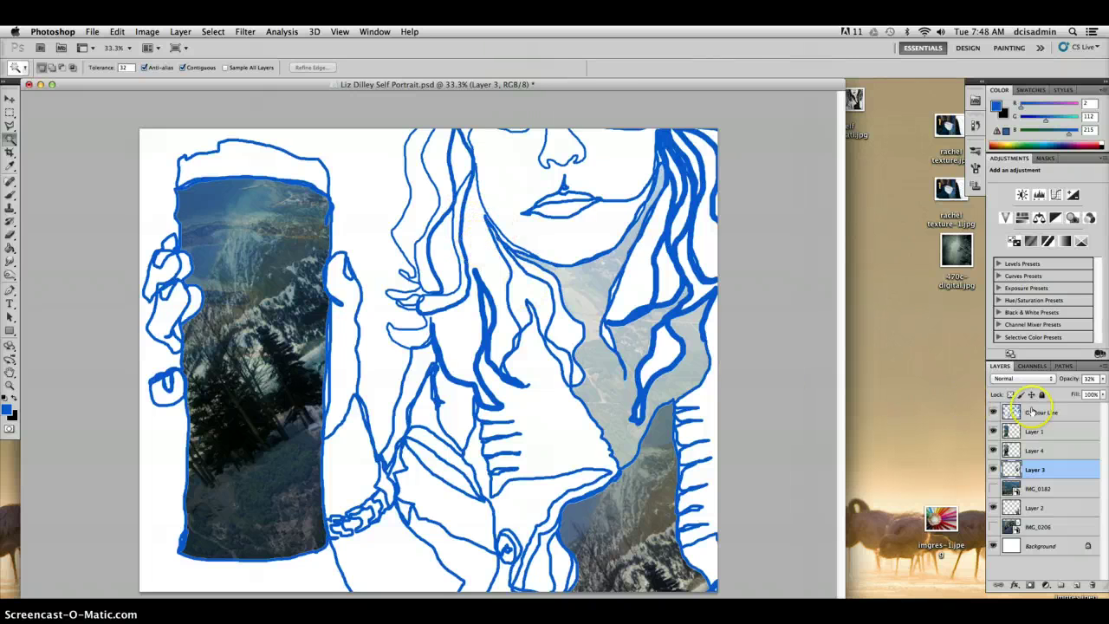
pyautogui.click(1032, 414)
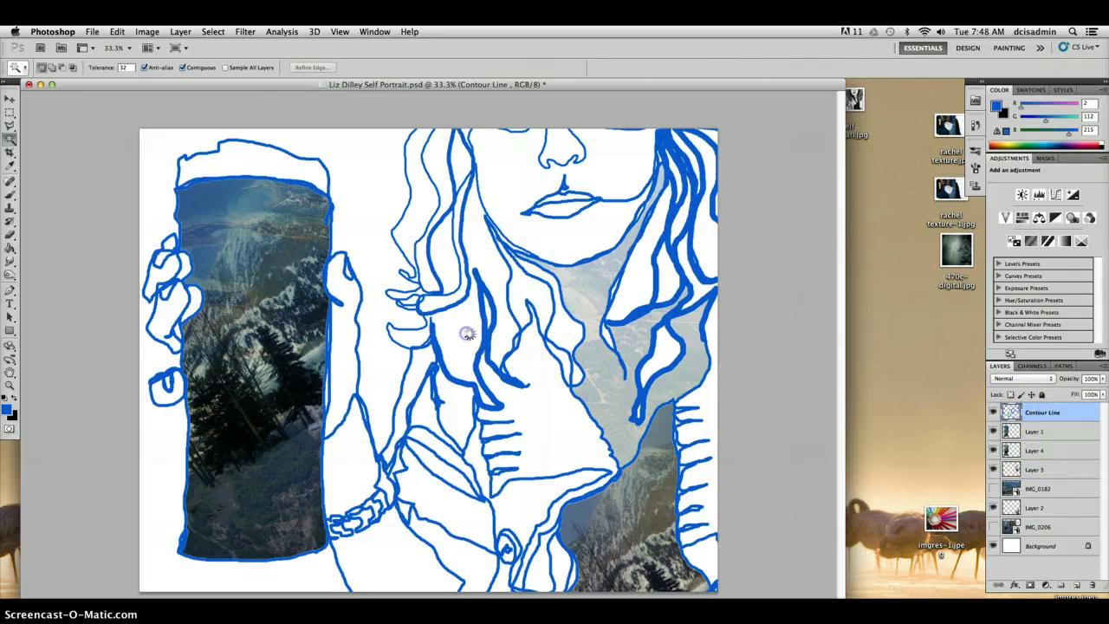
# - Select the hair strand beside the face, copy that part of IMG_0206 to Layer 5, then hide IMG_0206
pyautogui.click(479, 291)
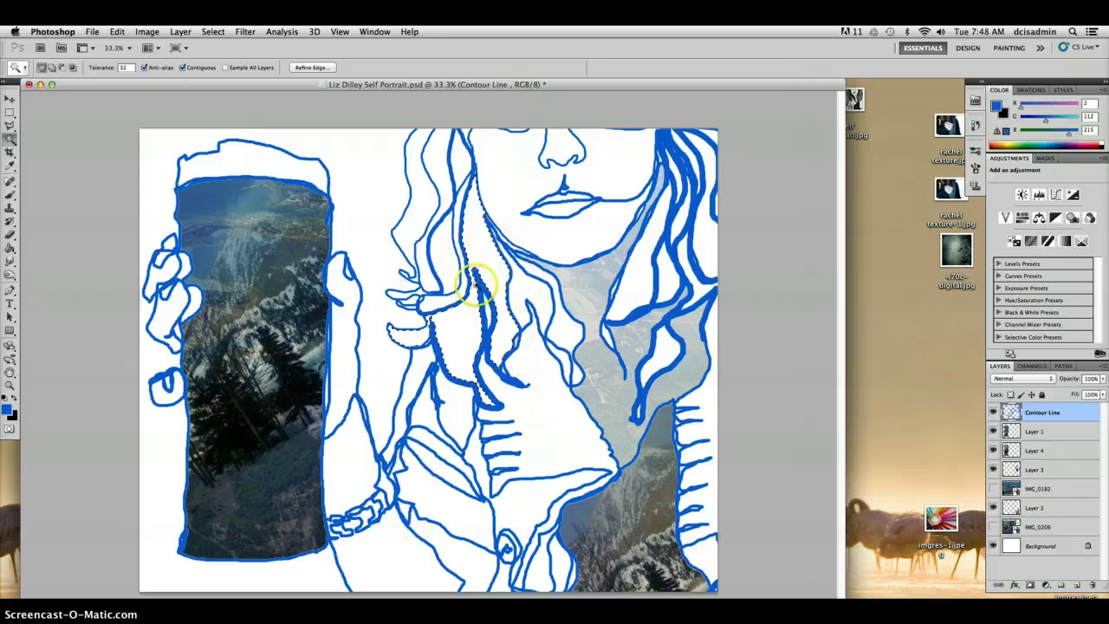
pyautogui.click(1045, 527)
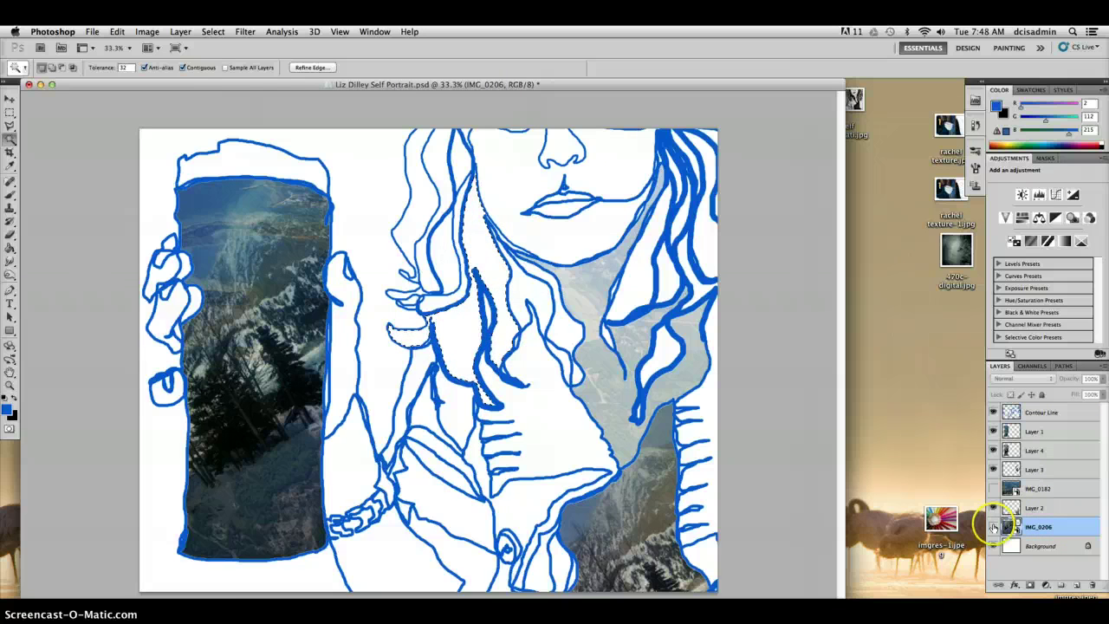
pyautogui.click(993, 526)
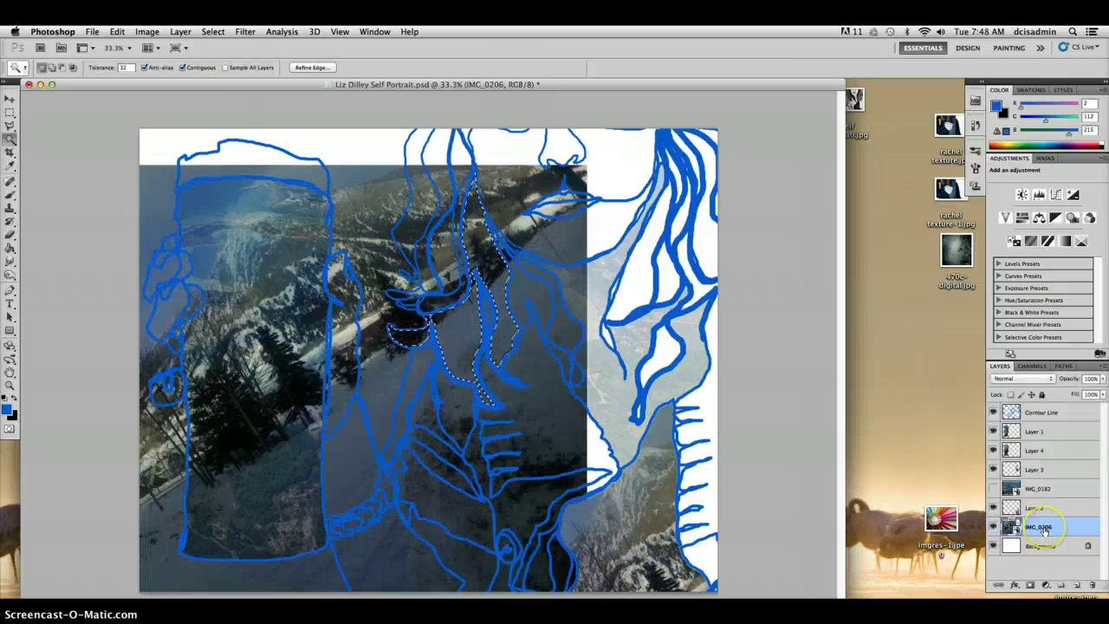
pyautogui.press('super+j')
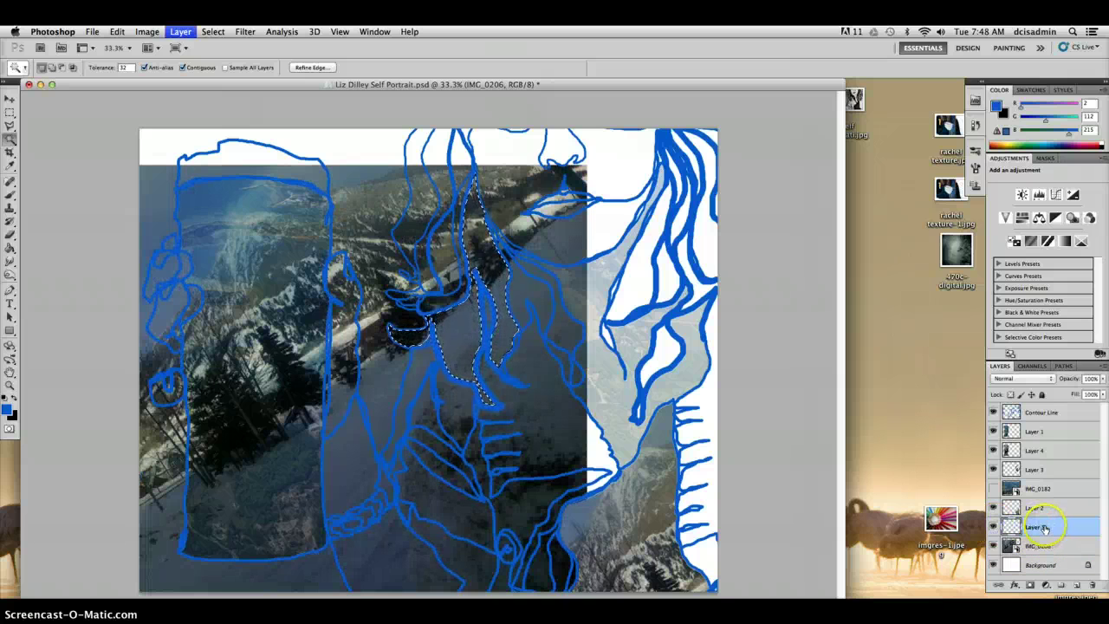
pyautogui.click(994, 545)
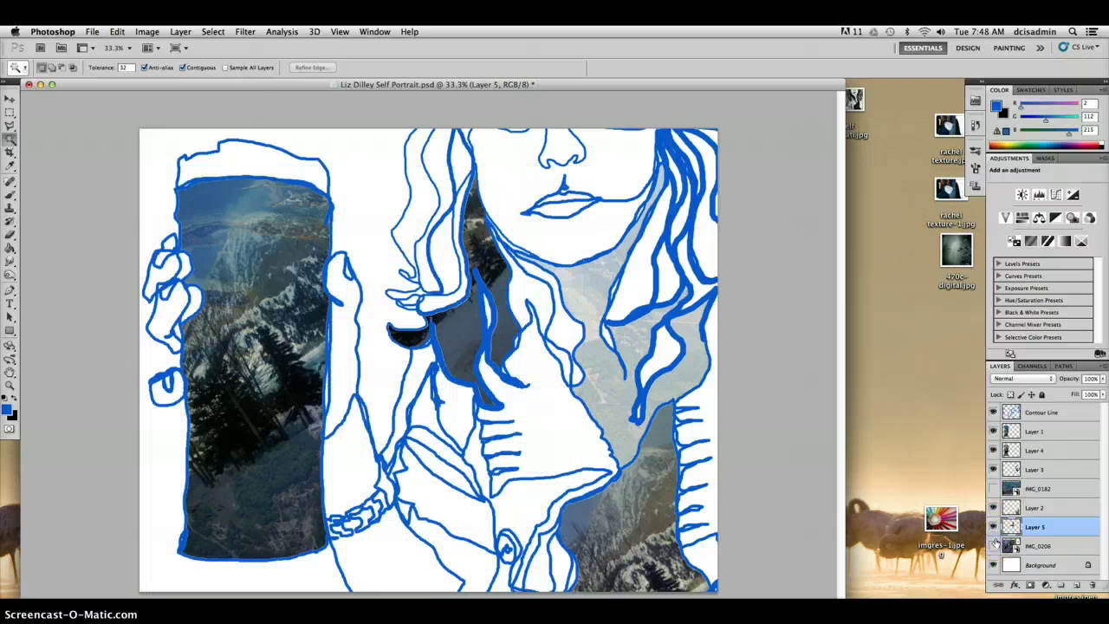